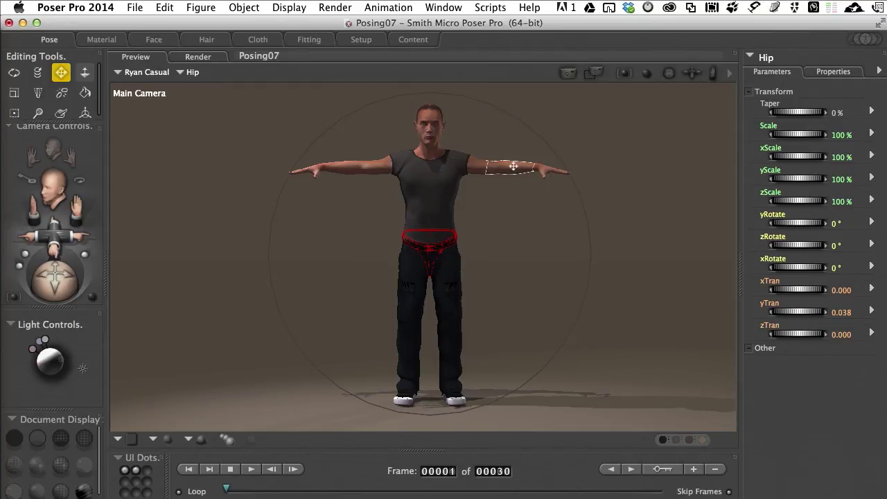
Angle Ryan Casual's left forearm down to Twist 5°, Side-Side −5° and Bend −12°.
{"action": "left_click", "coordinate": [514, 166]}
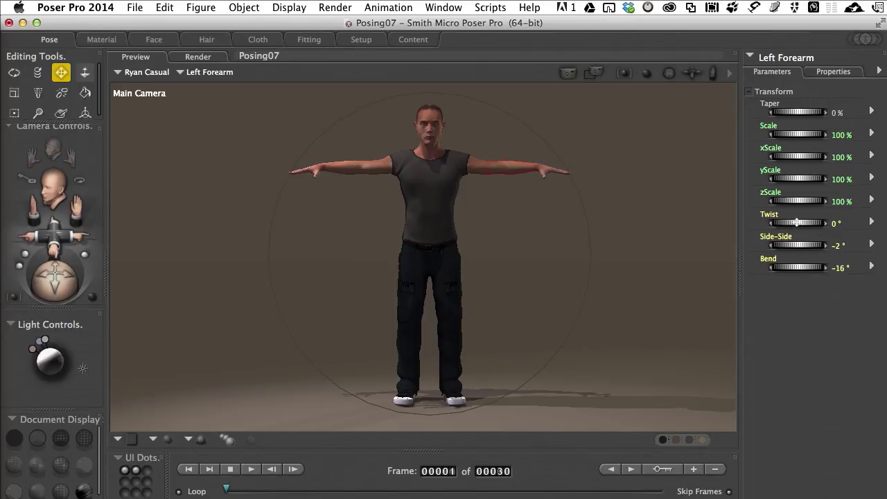
{"action": "left_click_drag", "start_coordinate": [796, 222], "coordinate": [796, 245]}
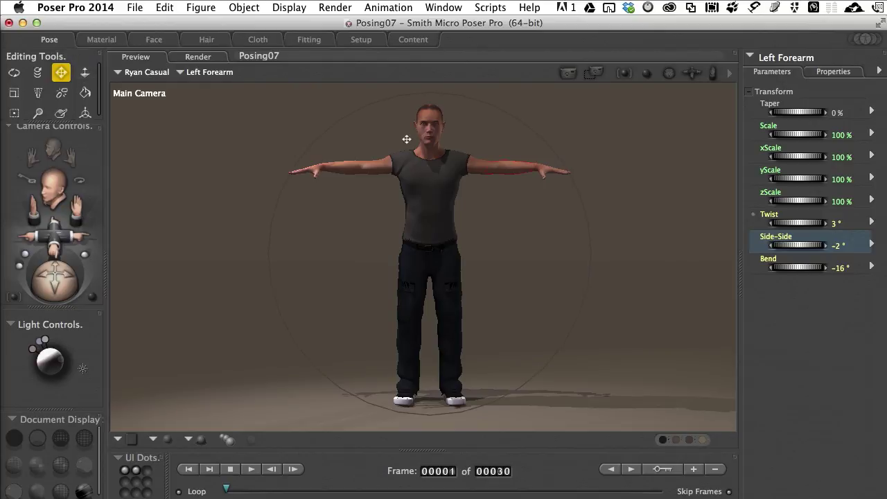
{"action": "left_click_drag", "start_coordinate": [515, 169], "coordinate": [562, 225]}
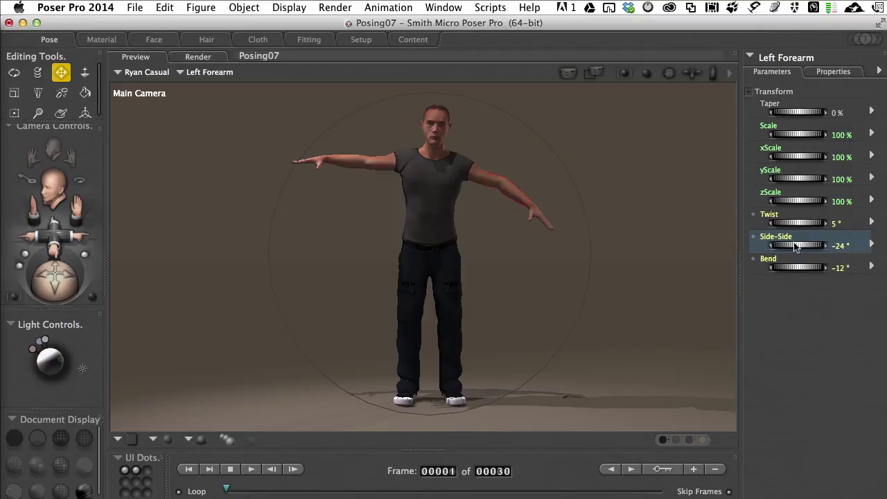
{"action": "mouse_move", "coordinate": [804, 247]}
{"action": "left_mouse_down"}
{"action": "mouse_move", "coordinate": [791, 246]}
{"action": "mouse_move", "coordinate": [809, 239]}
{"action": "left_mouse_up"}
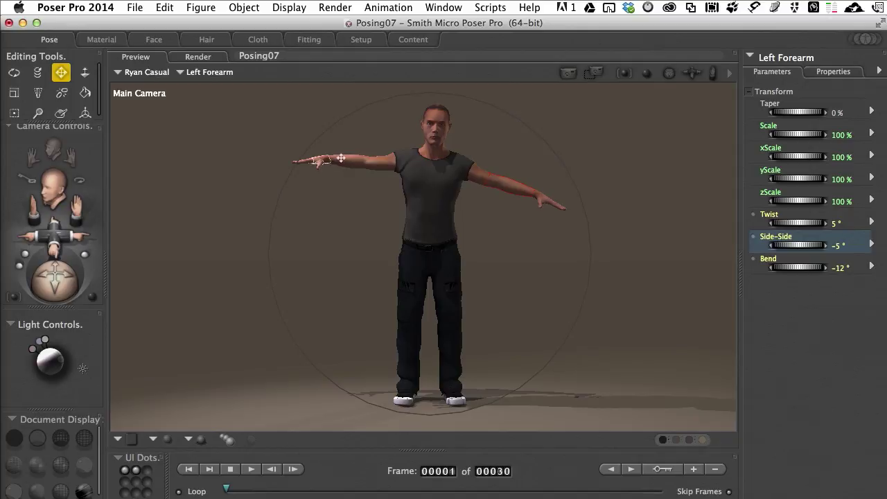
Drag Ryan Casual's right arm down from horizontal and select the right shoulder.
{"action": "left_click_drag", "start_coordinate": [342, 158], "coordinate": [369, 175]}
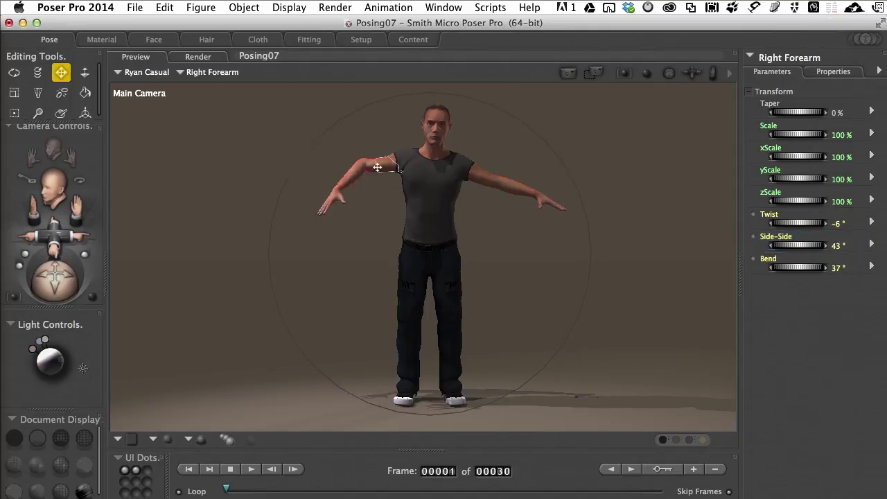
{"action": "left_click_drag", "start_coordinate": [379, 170], "coordinate": [349, 184]}
{"action": "left_click", "coordinate": [391, 201]}
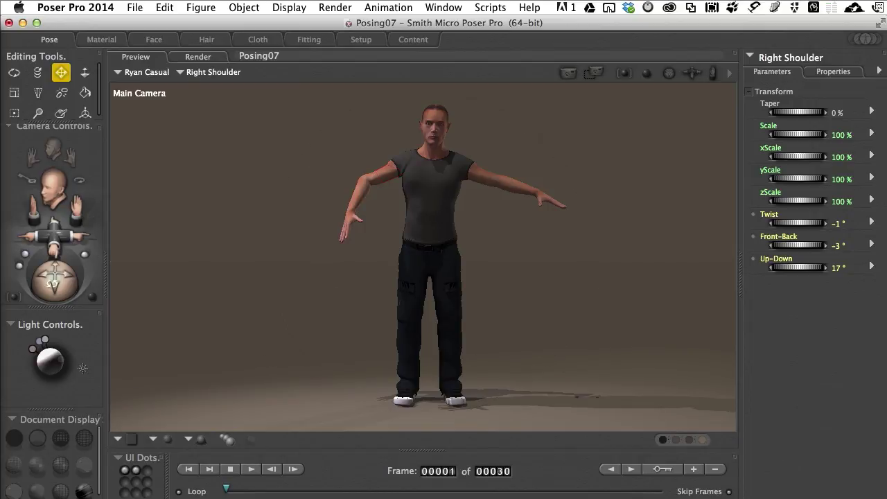
Orbit the camera around the figure to check the lowered right arm from the side.
{"action": "key", "text": "r"}
{"action": "left_click_drag", "start_coordinate": [53, 284], "coordinate": [36, 281]}
{"action": "key", "text": "t"}
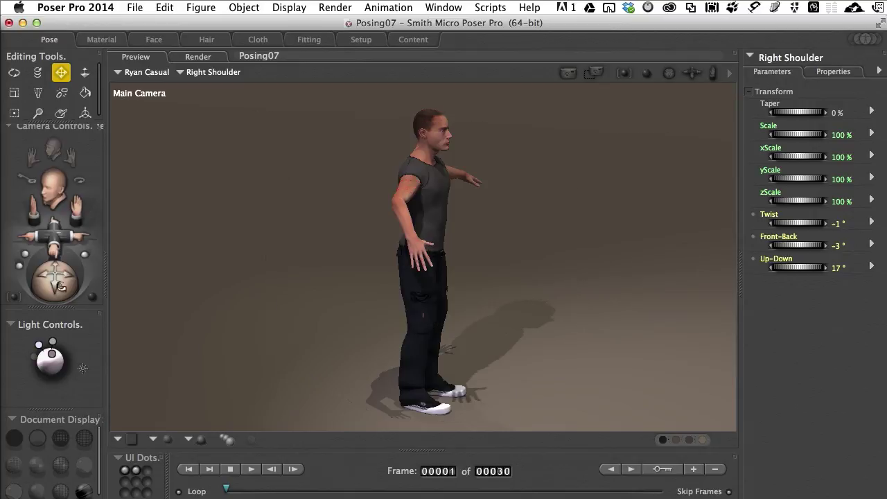
{"action": "key", "text": "r"}
{"action": "left_click_drag", "start_coordinate": [60, 285], "coordinate": [60, 287]}
{"action": "key", "text": "t"}
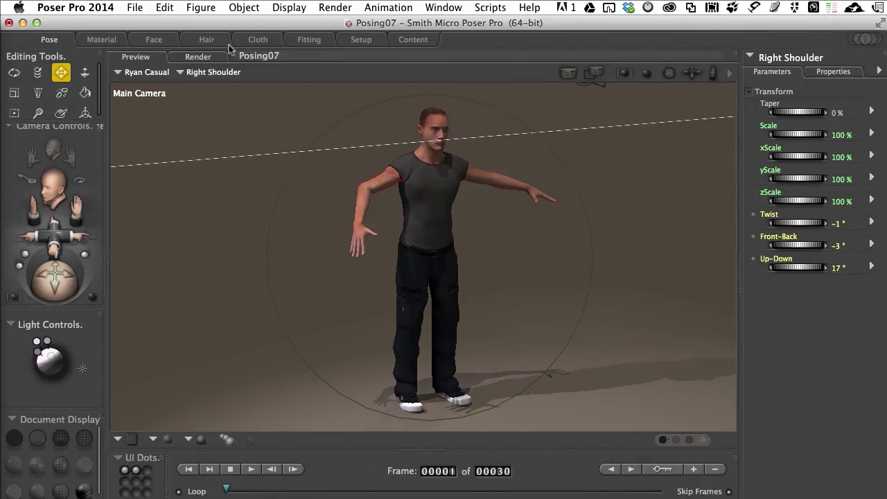
Zero the whole figure from the Figure menu so every joint rotation returns to 0°.
{"action": "left_click", "coordinate": [208, 9]}
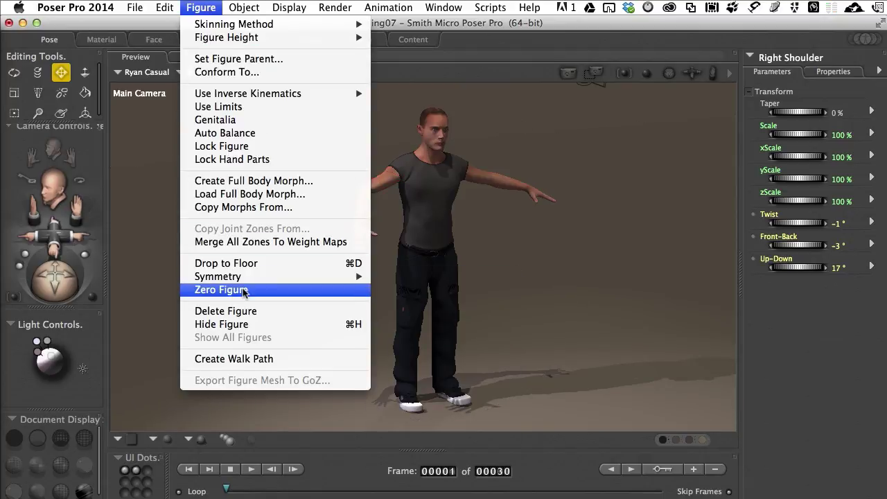
{"action": "left_click", "coordinate": [244, 289]}
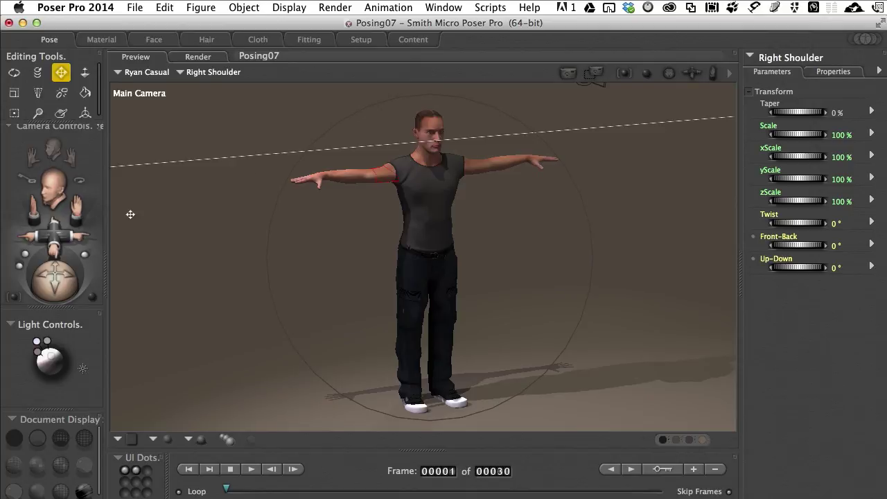
Switch to the Left Hand camera and orbit it to view the back of the hand.
{"action": "left_click", "coordinate": [77, 207]}
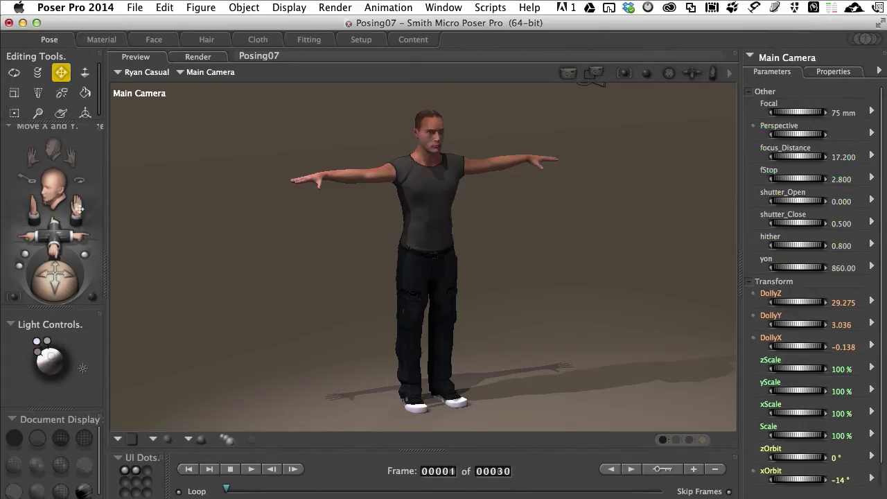
{"action": "left_click", "coordinate": [71, 158]}
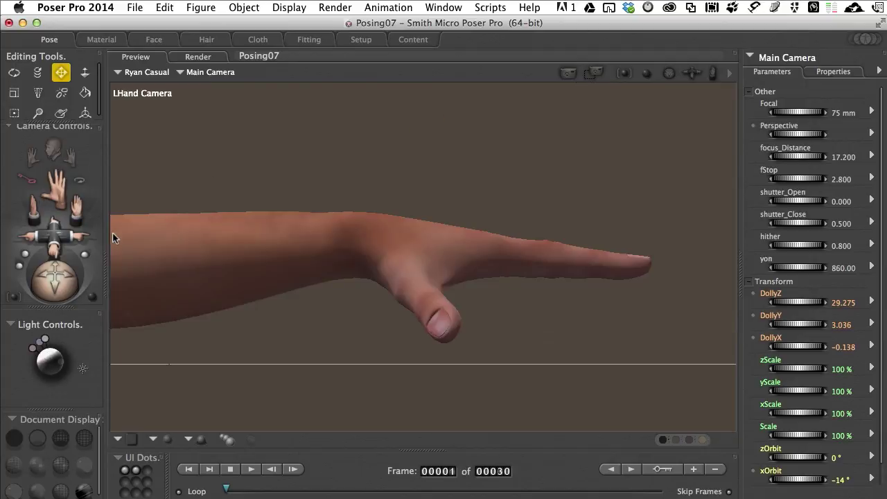
{"action": "left_click_drag", "start_coordinate": [56, 283], "coordinate": [55, 281]}
{"action": "key", "text": "t"}
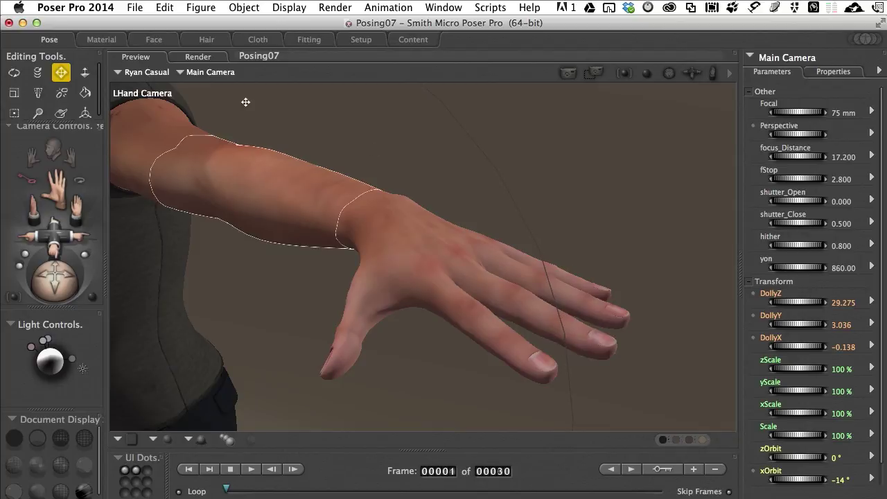
Select Left Hand under Body Parts > Left Collar Parts and expand its Hand Controls.
{"action": "left_click", "coordinate": [195, 75]}
{"action": "mouse_move", "coordinate": [196, 82]}
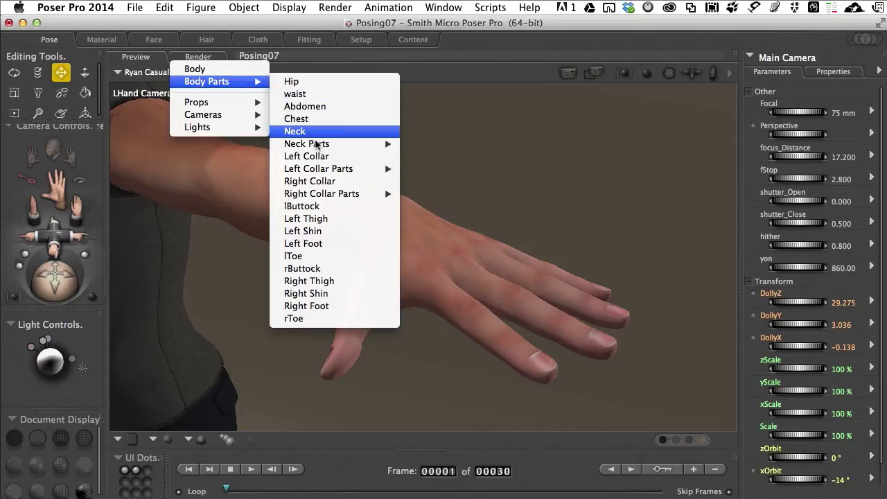
{"action": "mouse_move", "coordinate": [320, 170]}
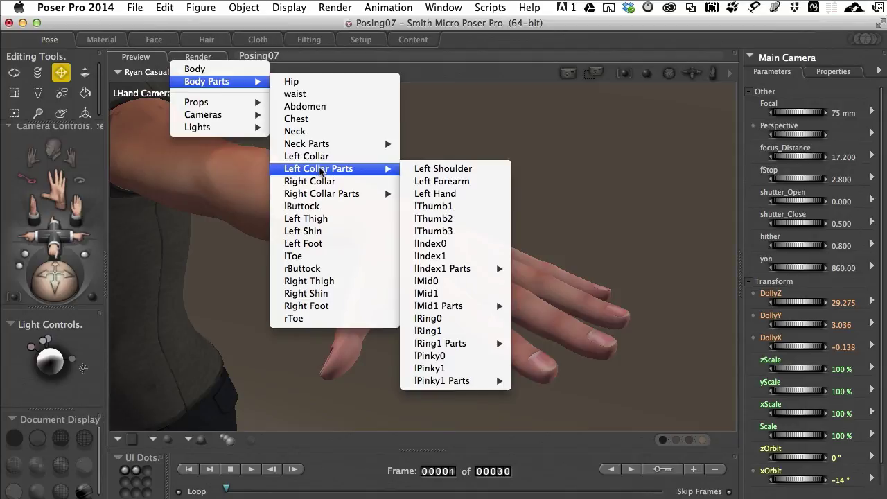
{"action": "left_click", "coordinate": [424, 194]}
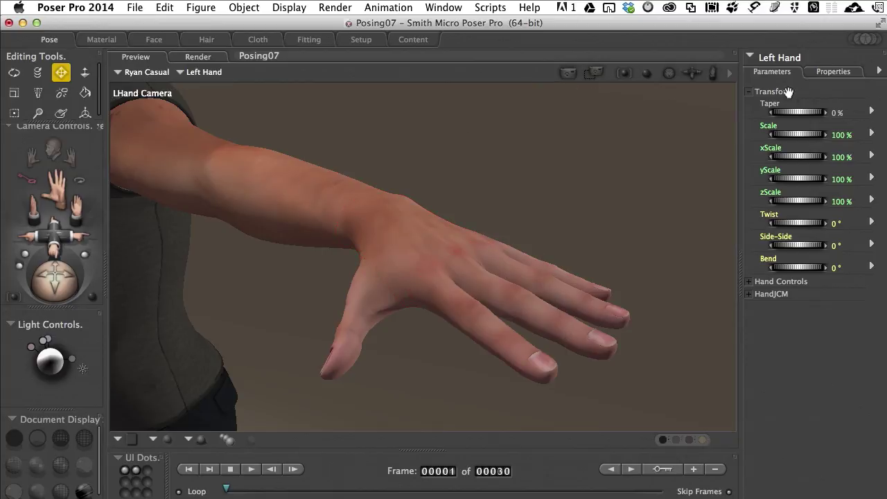
{"action": "left_click", "coordinate": [748, 283]}
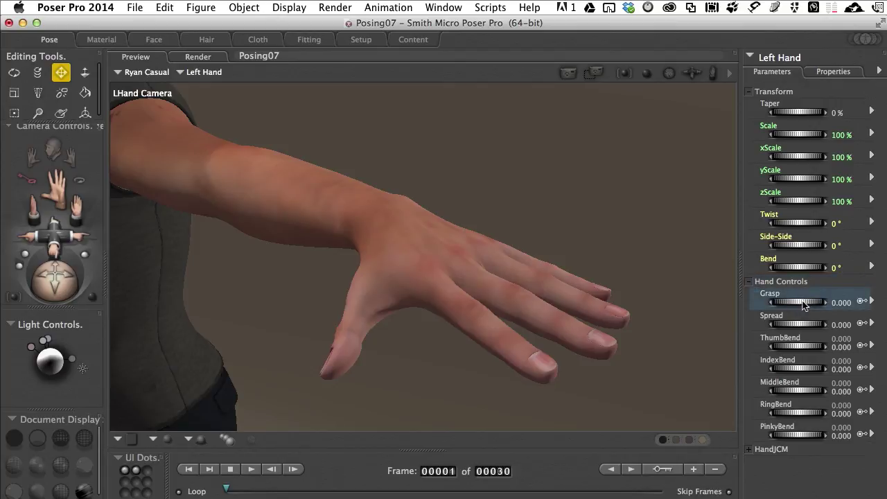
Set the left hand to Twist −71°, Side-Side 2°, Grasp −18 and ThumbBend 5.
{"action": "mouse_move", "coordinate": [804, 305]}
{"action": "left_mouse_down"}
{"action": "mouse_move", "coordinate": [776, 306]}
{"action": "mouse_move", "coordinate": [802, 314]}
{"action": "left_mouse_up"}
{"action": "left_click_drag", "start_coordinate": [804, 347], "coordinate": [781, 350]}
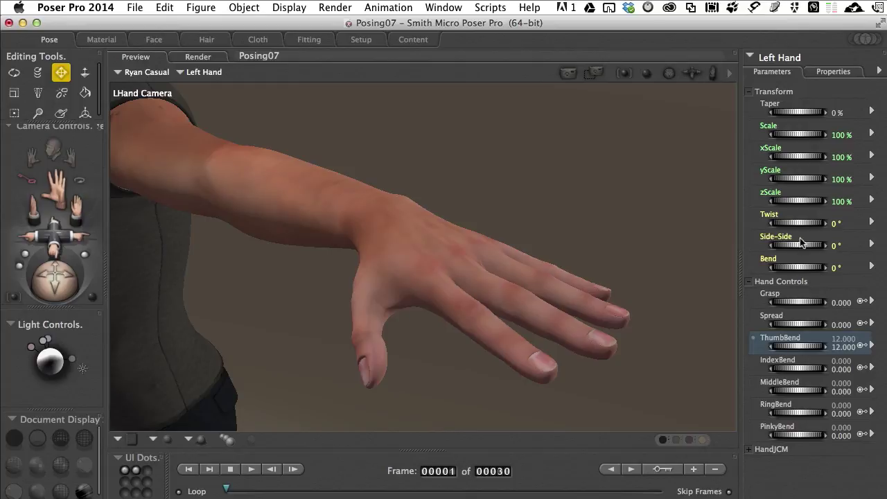
{"action": "left_click_drag", "start_coordinate": [801, 248], "coordinate": [764, 229]}
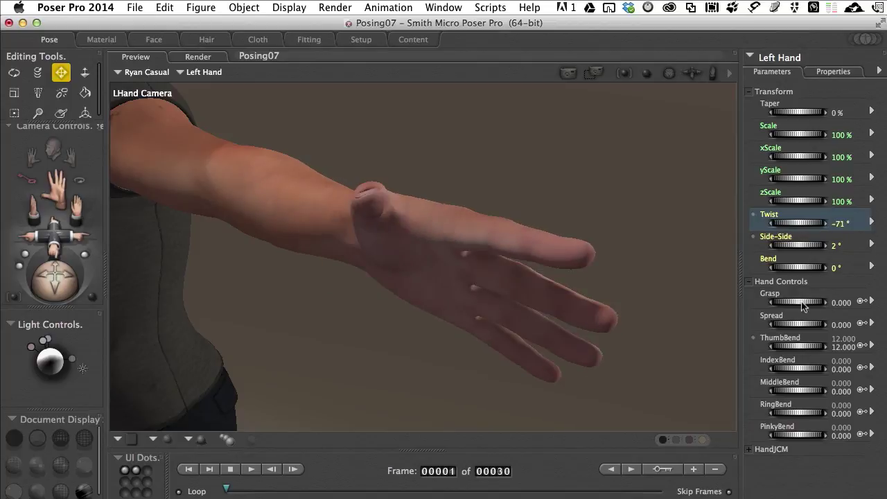
{"action": "mouse_move", "coordinate": [807, 307]}
{"action": "left_mouse_down"}
{"action": "mouse_move", "coordinate": [787, 301]}
{"action": "mouse_move", "coordinate": [802, 309]}
{"action": "left_mouse_up"}
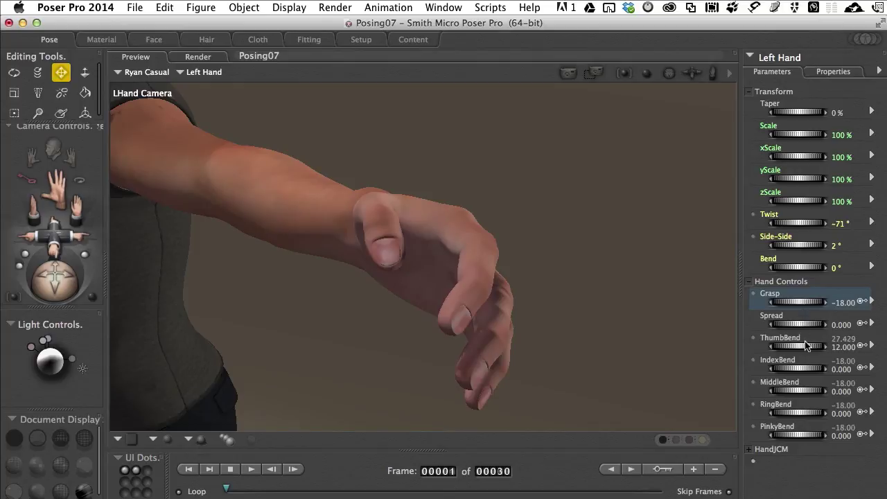
{"action": "left_click_drag", "start_coordinate": [808, 346], "coordinate": [807, 351]}
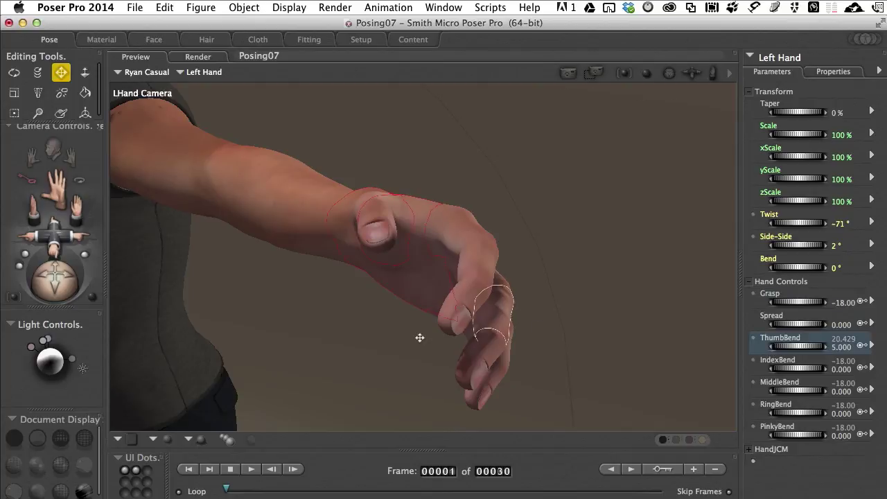
Twist lThumb2 and rotate lThumb1 to tuck the thumb in, then switch to the Face Camera.
{"action": "key", "text": "r"}
{"action": "left_click_drag", "start_coordinate": [60, 285], "coordinate": [68, 281]}
{"action": "key", "text": "t"}
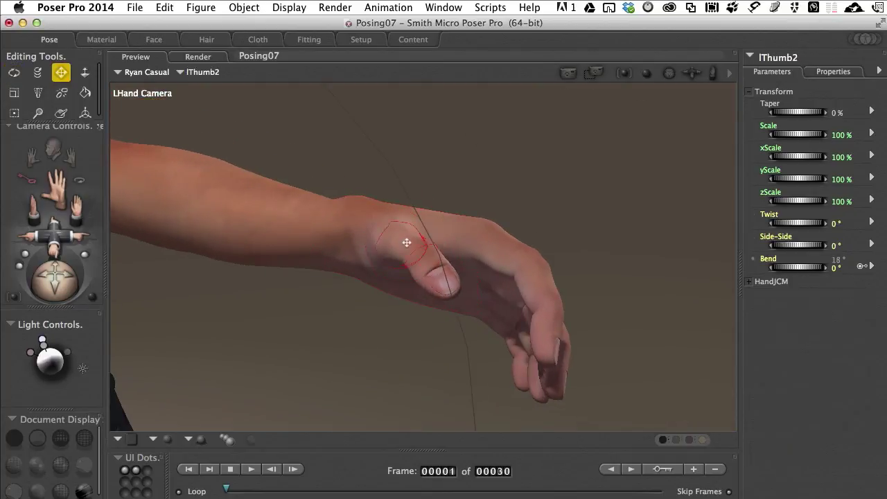
{"action": "left_click", "coordinate": [38, 73]}
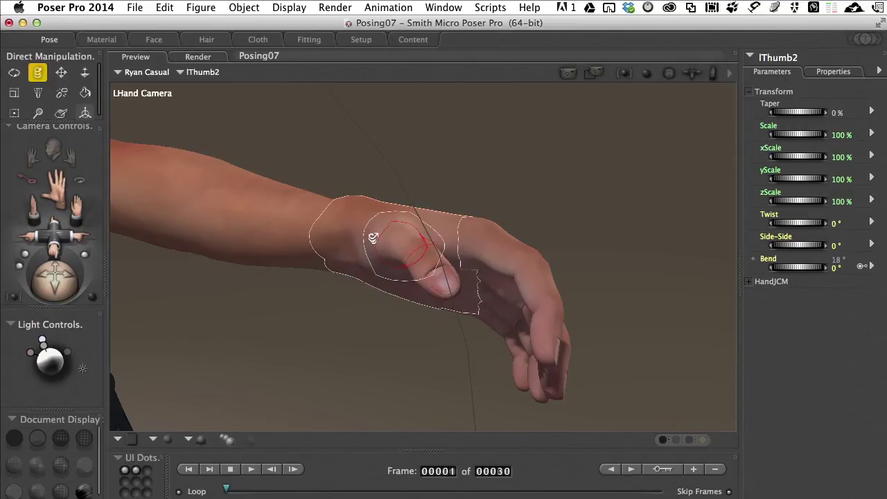
{"action": "left_click_drag", "start_coordinate": [403, 248], "coordinate": [339, 259]}
{"action": "left_click", "coordinate": [14, 72]}
{"action": "left_click", "coordinate": [401, 248]}
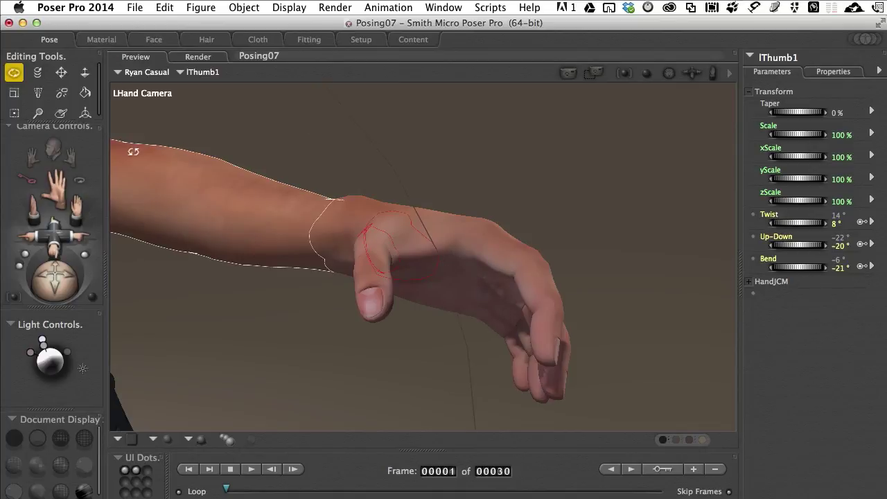
{"action": "left_click", "coordinate": [50, 148]}
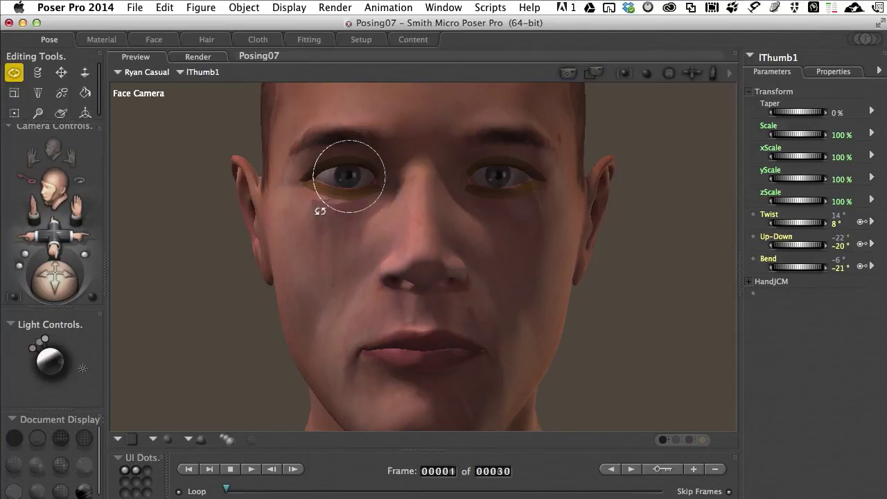
Pick Head from Body Parts > Neck Parts in the actor list.
{"action": "left_click", "coordinate": [204, 73]}
{"action": "mouse_move", "coordinate": [202, 82]}
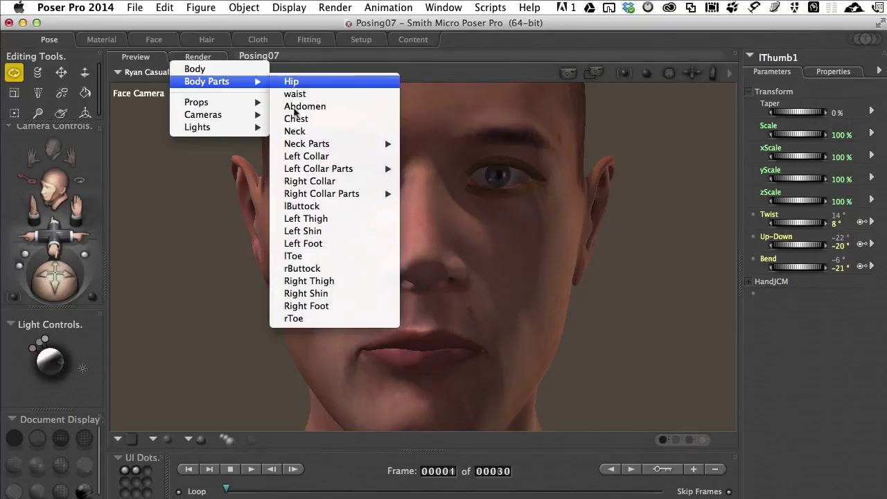
{"action": "mouse_move", "coordinate": [297, 144]}
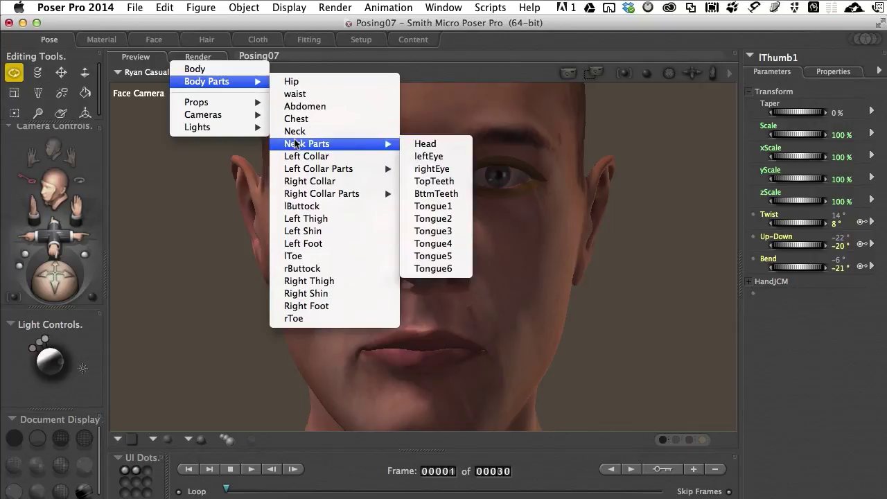
{"action": "left_click", "coordinate": [438, 145]}
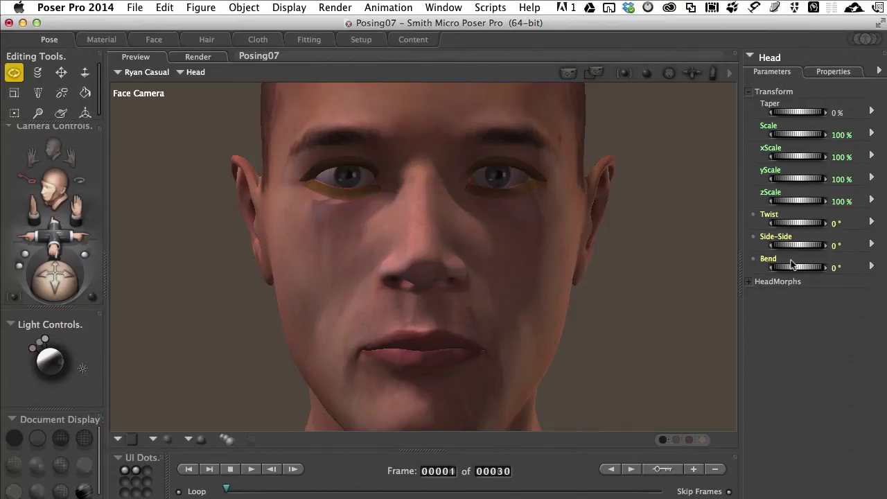
Expand HeadMorphs > Ethnic and set Diego 0.600, Marcus 0.260 and Tomo 0.340.
{"action": "left_click", "coordinate": [748, 282]}
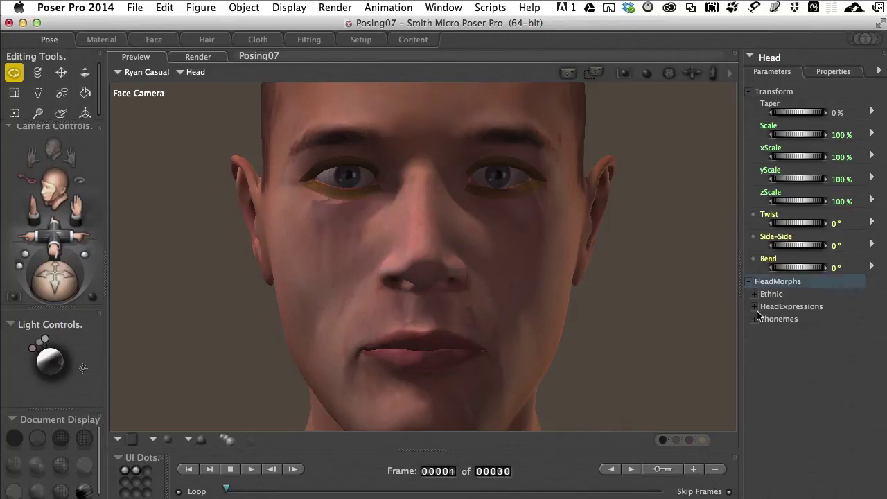
{"action": "left_click", "coordinate": [754, 294]}
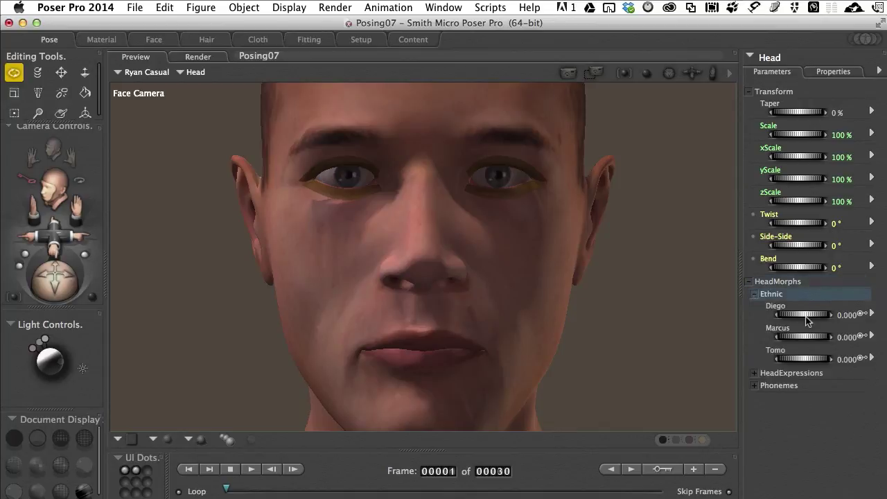
{"action": "left_click_drag", "start_coordinate": [808, 318], "coordinate": [823, 361]}
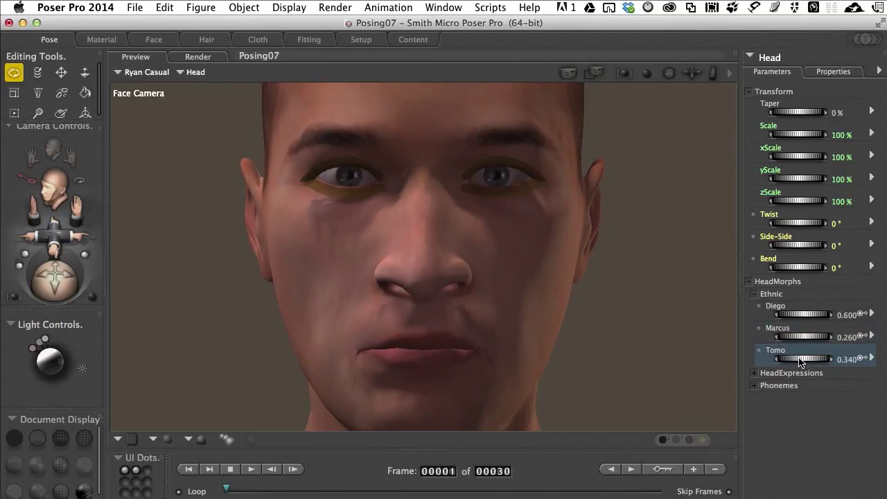
Under FaceExpressions set Joy 0.380, Joy2 0.300 and Laugh 0.200 for a toothy grin.
{"action": "left_click", "coordinate": [754, 374]}
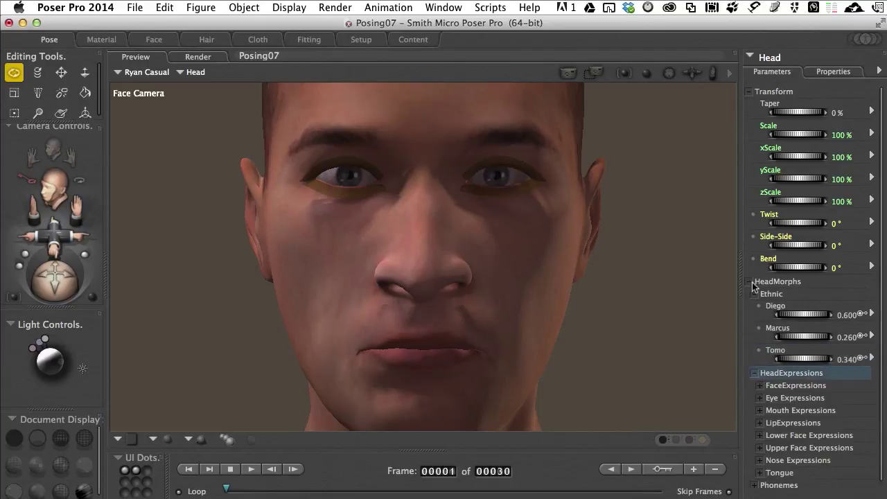
{"action": "left_click", "coordinate": [755, 294]}
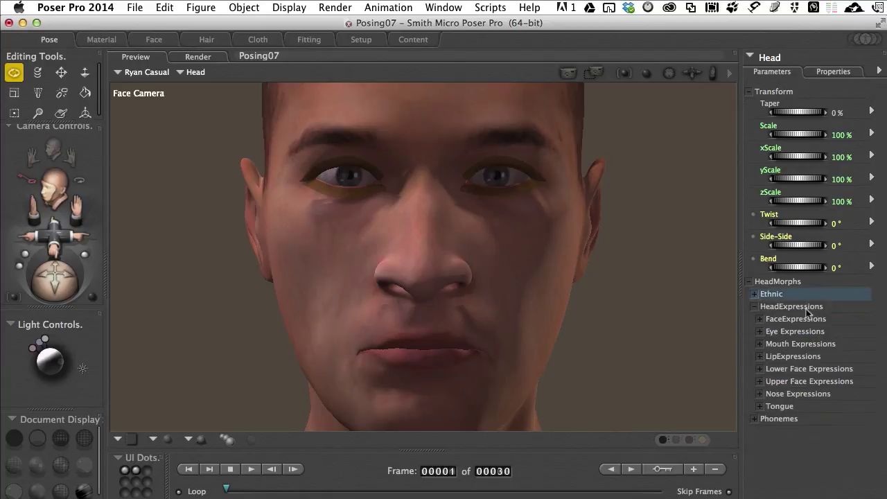
{"action": "left_click", "coordinate": [761, 320]}
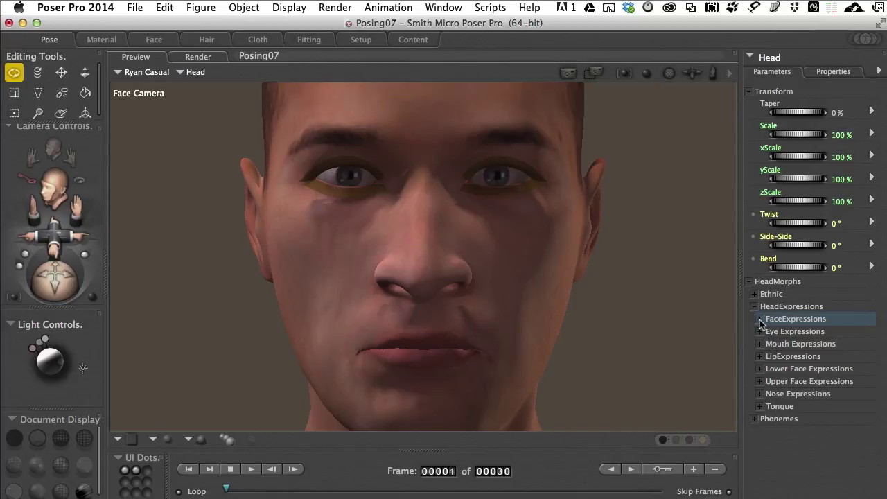
{"action": "left_click", "coordinate": [760, 320]}
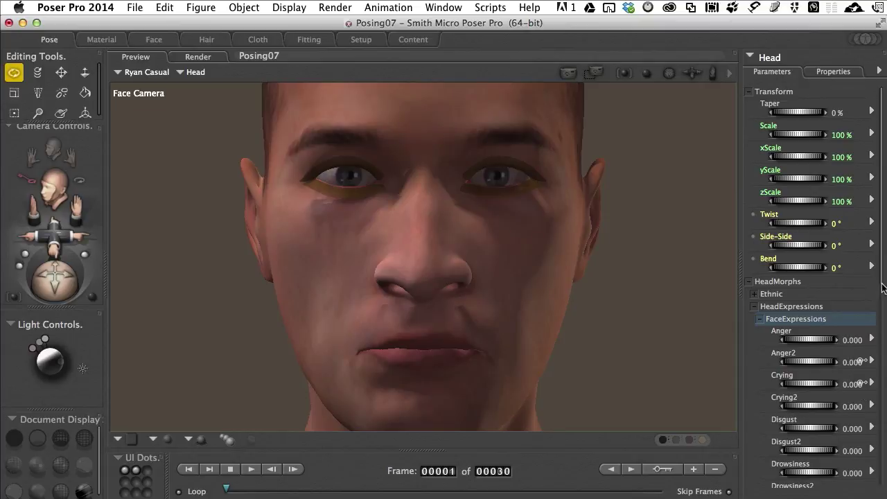
{"action": "left_click_drag", "start_coordinate": [883, 289], "coordinate": [881, 366]}
{"action": "left_click_drag", "start_coordinate": [809, 424], "coordinate": [812, 404]}
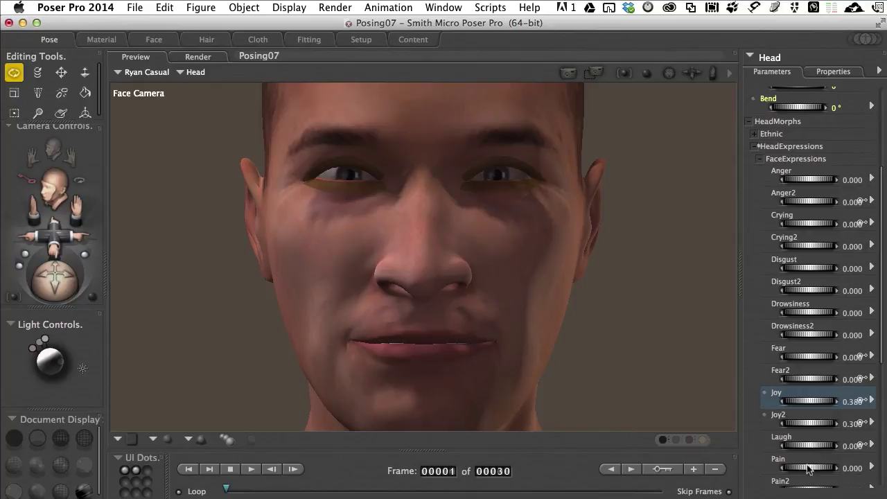
{"action": "left_click_drag", "start_coordinate": [806, 446], "coordinate": [806, 446]}
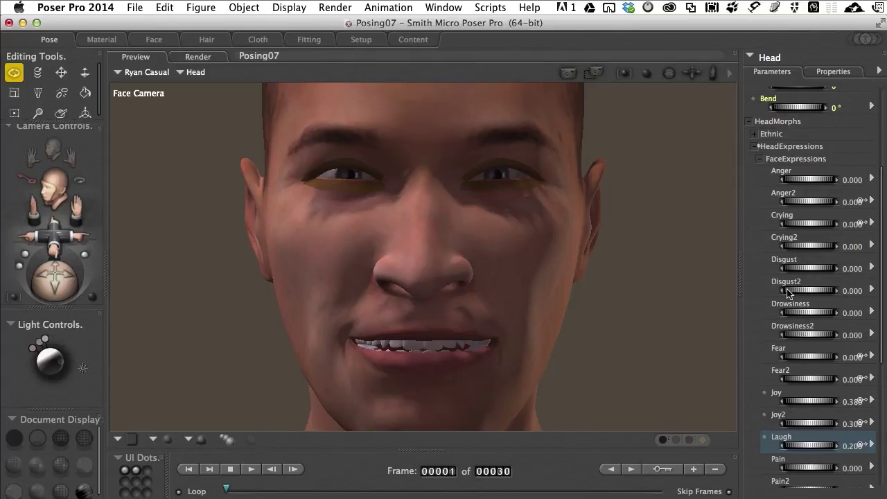
{"action": "left_click", "coordinate": [760, 160]}
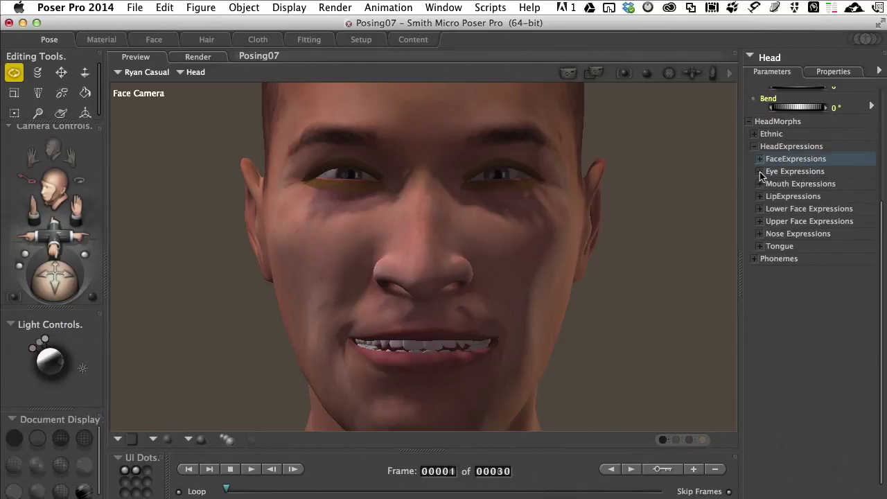
In Eye Expressions, set EyeSquint to 0.100 and EyeWrinklesR to 0.420.
{"action": "left_click", "coordinate": [760, 172]}
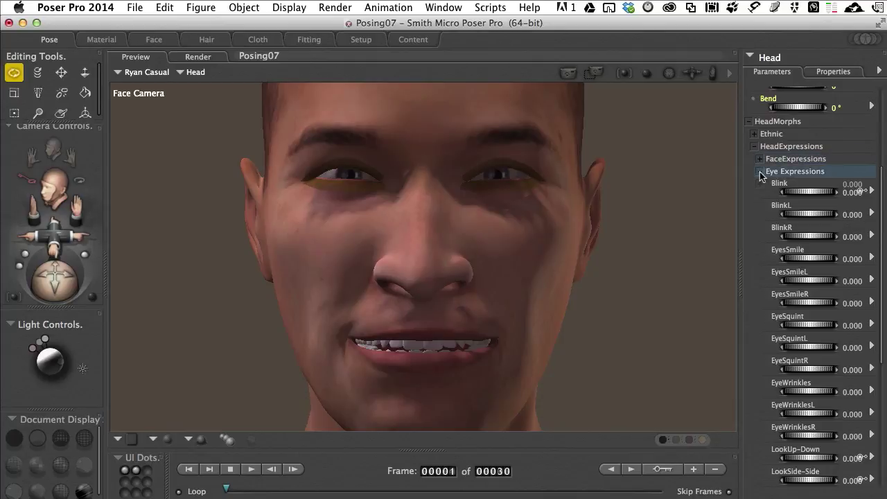
{"action": "left_click", "coordinate": [805, 239]}
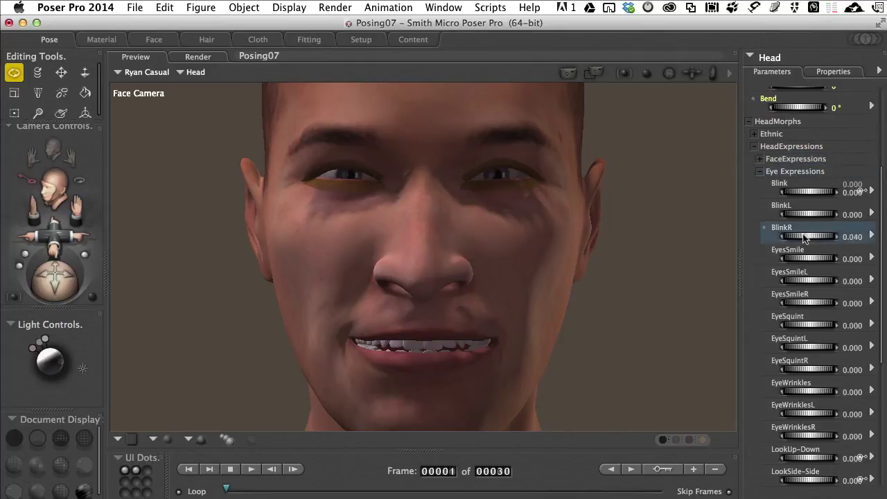
{"action": "left_click", "coordinate": [810, 326]}
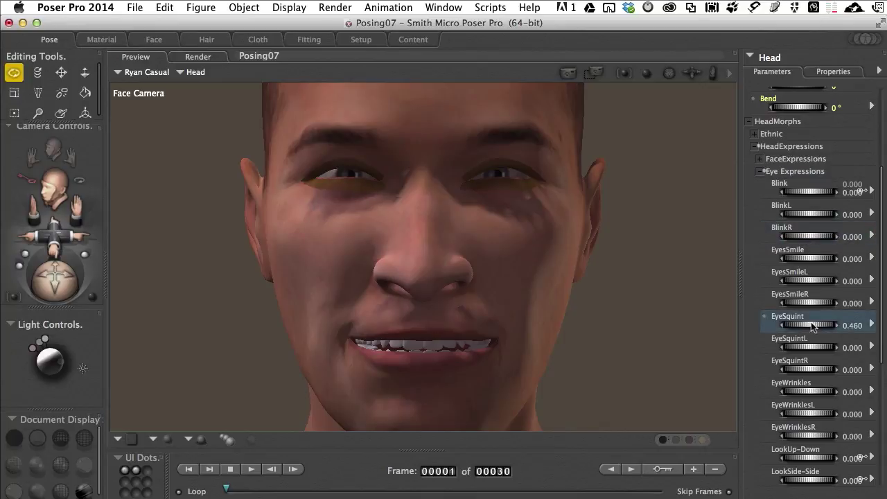
{"action": "left_click_drag", "start_coordinate": [811, 330], "coordinate": [815, 336]}
{"action": "mouse_move", "coordinate": [809, 440]}
{"action": "left_mouse_down"}
{"action": "mouse_move", "coordinate": [848, 434]}
{"action": "mouse_move", "coordinate": [808, 440]}
{"action": "mouse_move", "coordinate": [803, 424]}
{"action": "mouse_move", "coordinate": [811, 447]}
{"action": "left_mouse_up"}
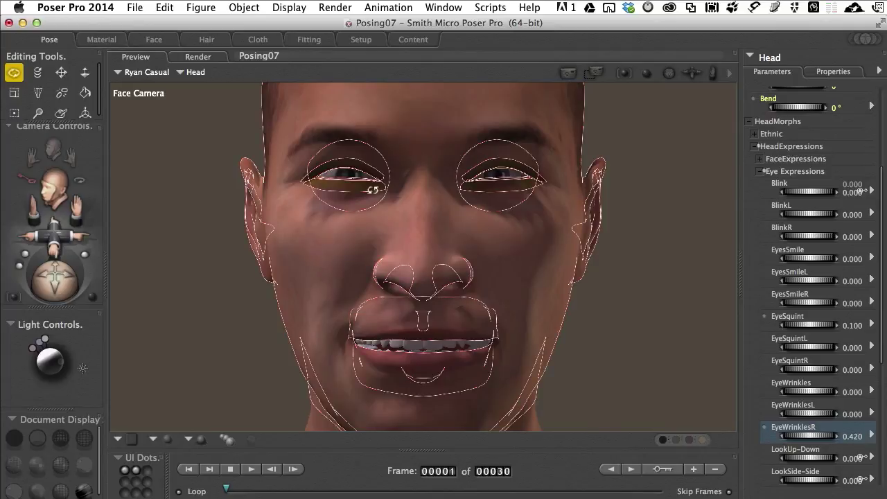
Switch to the Main Camera and open the Library on the Pose category with a wider panel.
{"action": "left_click", "coordinate": [9, 129]}
{"action": "left_click", "coordinate": [41, 124]}
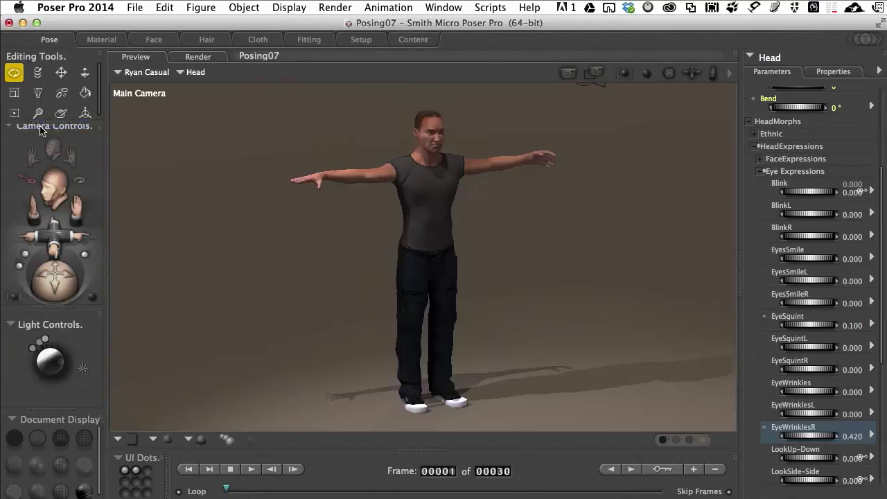
{"action": "left_click", "coordinate": [450, 8]}
{"action": "left_click", "coordinate": [454, 51]}
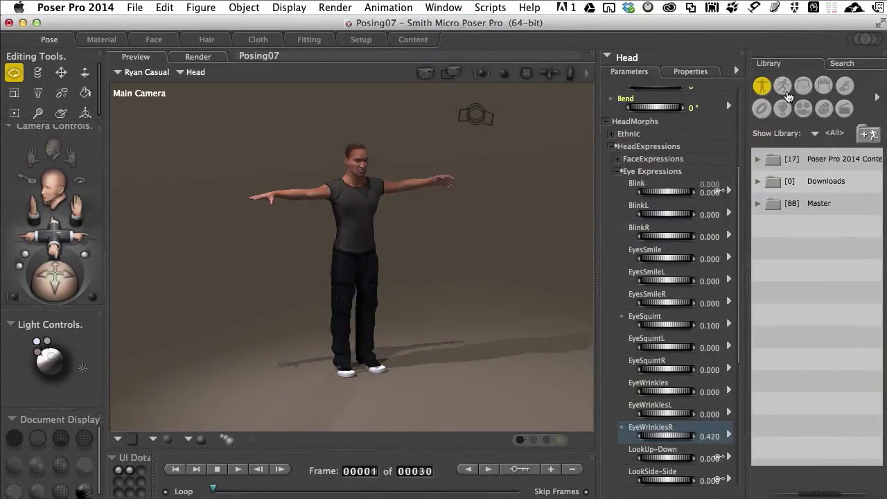
{"action": "left_click", "coordinate": [783, 87]}
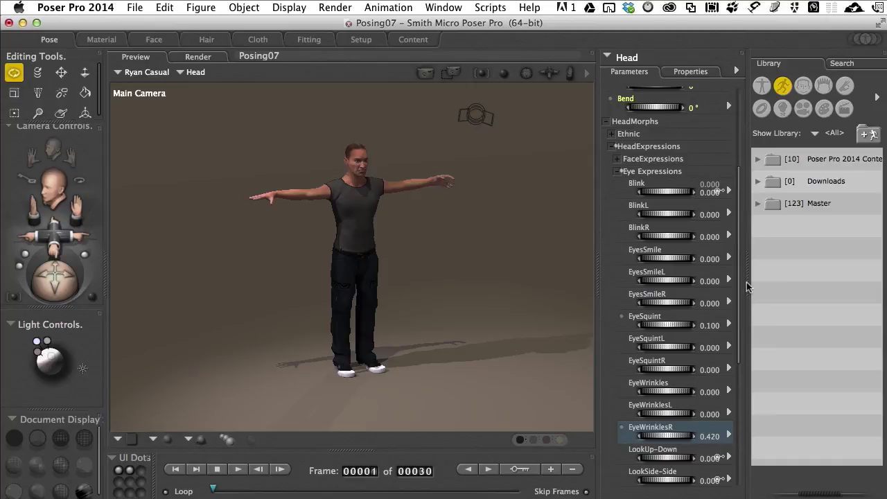
{"action": "left_click_drag", "start_coordinate": [749, 291], "coordinate": [637, 283]}
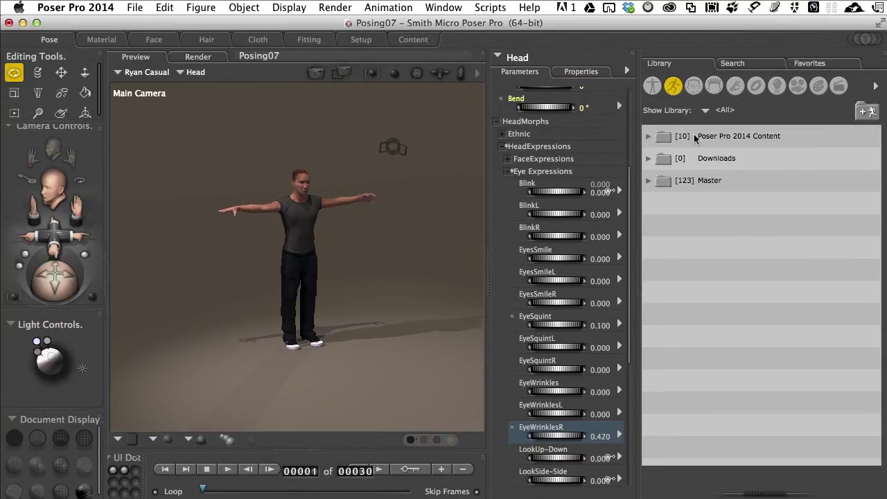
Expand Poser Pro 2014 Content > People > Ryan in the pose library.
{"action": "left_click", "coordinate": [649, 139]}
{"action": "left_click", "coordinate": [649, 137]}
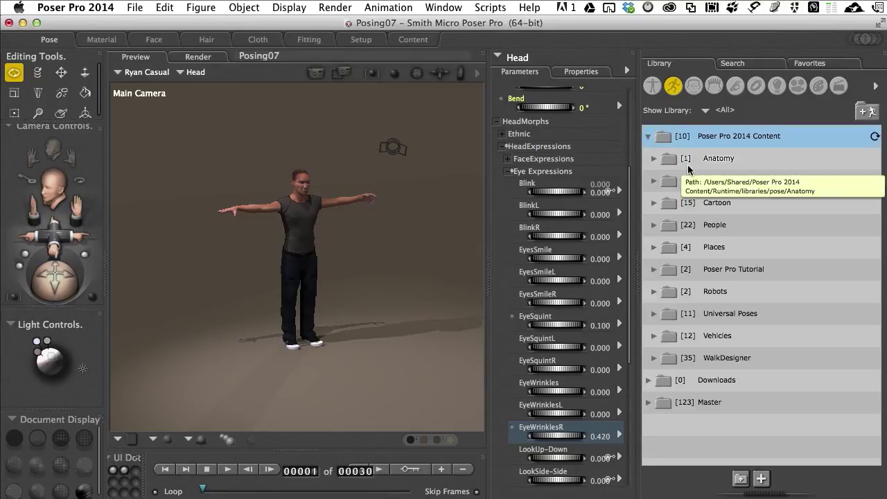
{"action": "left_click", "coordinate": [655, 226]}
{"action": "left_click", "coordinate": [655, 225]}
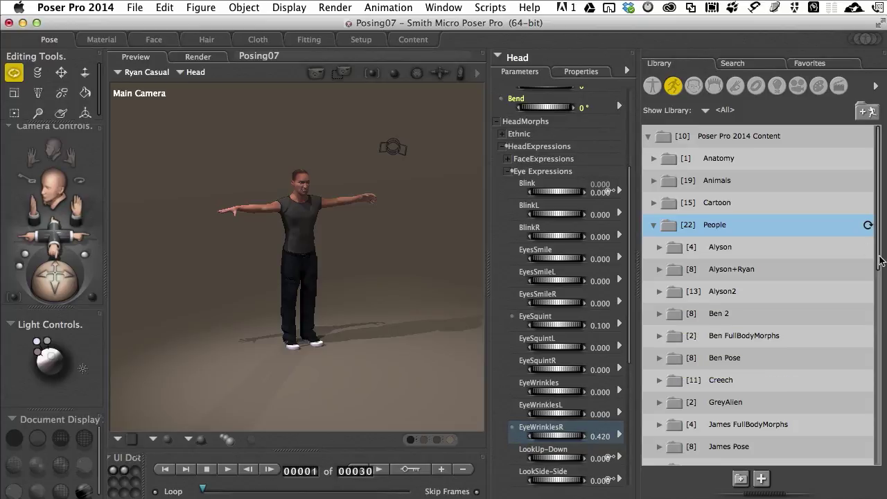
{"action": "left_click_drag", "start_coordinate": [880, 262], "coordinate": [879, 371]}
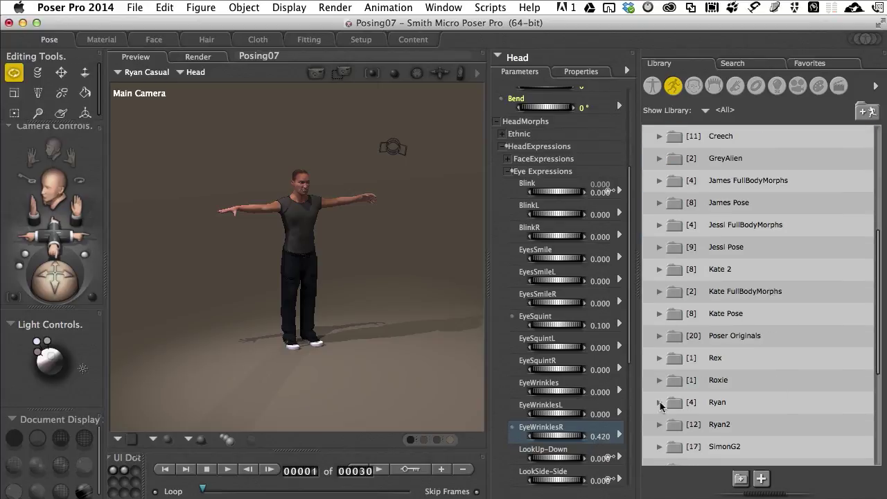
{"action": "left_click", "coordinate": [660, 403]}
{"action": "left_click_drag", "start_coordinate": [882, 347], "coordinate": [884, 380]}
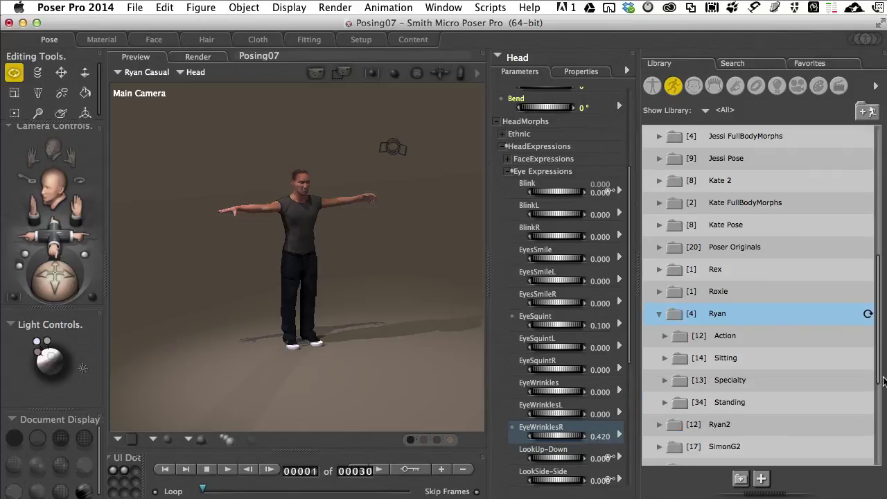
Select the whole Body and apply the ParkBench pose from Ryan's Sitting folder.
{"action": "left_click", "coordinate": [667, 359]}
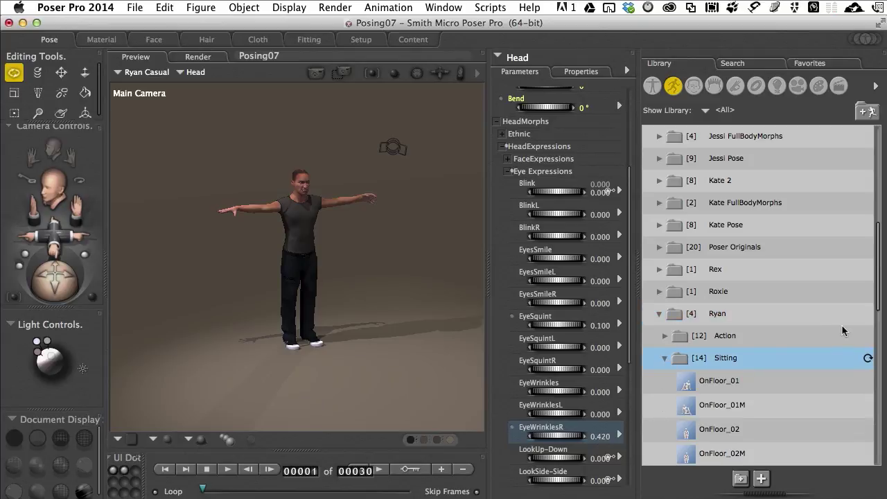
{"action": "scroll", "coordinate": [883, 326], "scroll_direction": "down", "scroll_amount": 2}
{"action": "left_click_drag", "start_coordinate": [883, 325], "coordinate": [883, 346]}
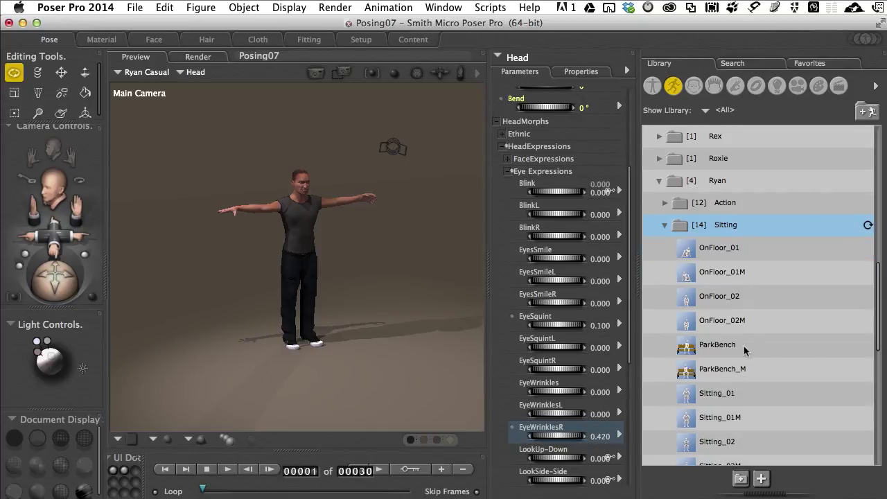
{"action": "left_click", "coordinate": [688, 347]}
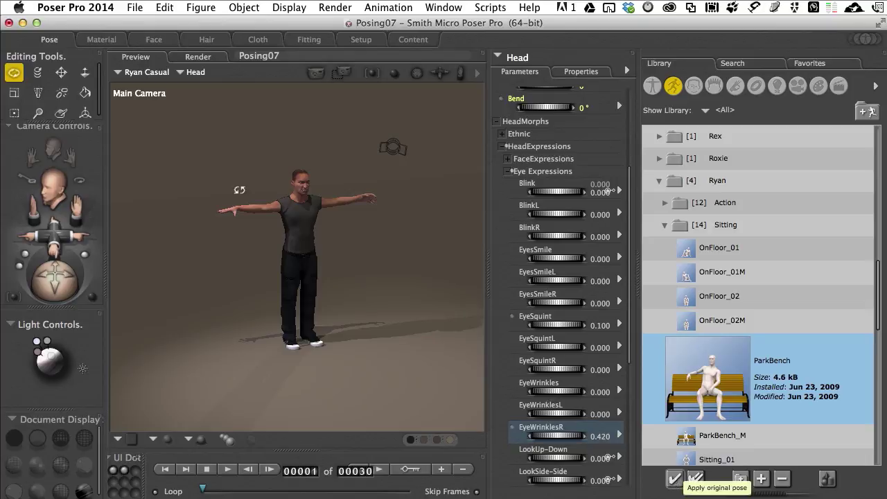
{"action": "left_click", "coordinate": [674, 480]}
{"action": "left_click", "coordinate": [180, 72]}
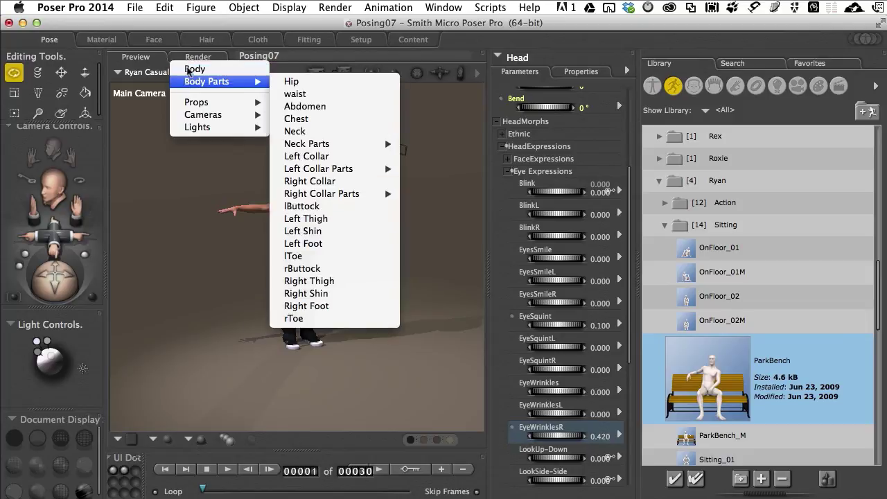
{"action": "left_click", "coordinate": [189, 69]}
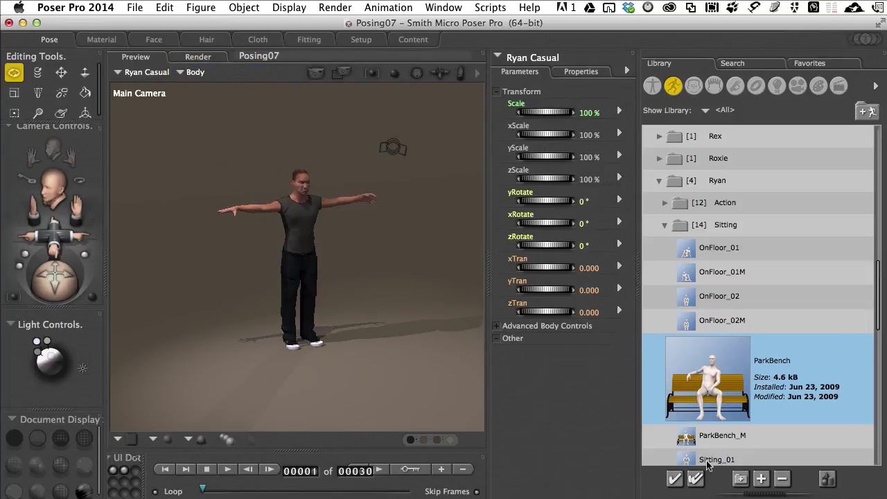
{"action": "left_click", "coordinate": [675, 481]}
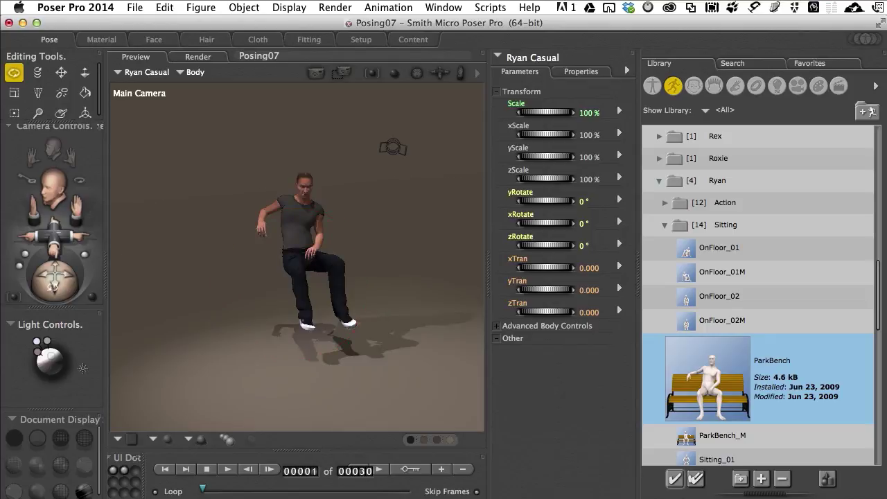
Lower the seated figure to yTran -1.127 and move the timeline to frame 20.
{"action": "left_click_drag", "start_coordinate": [58, 292], "coordinate": [51, 288]}
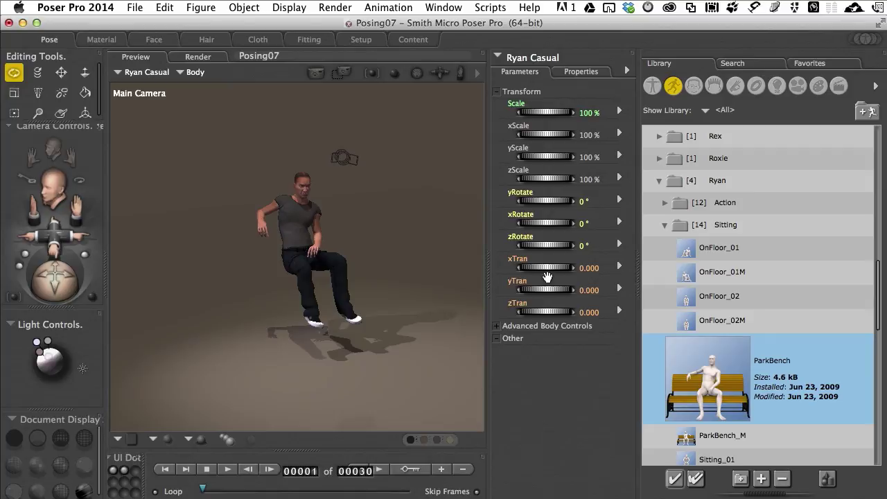
{"action": "left_click_drag", "start_coordinate": [543, 290], "coordinate": [496, 281]}
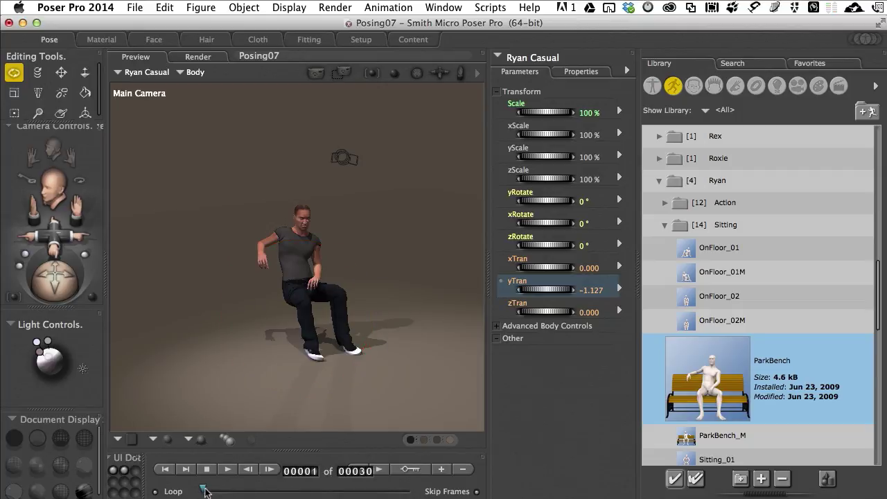
{"action": "left_click_drag", "start_coordinate": [204, 491], "coordinate": [340, 491]}
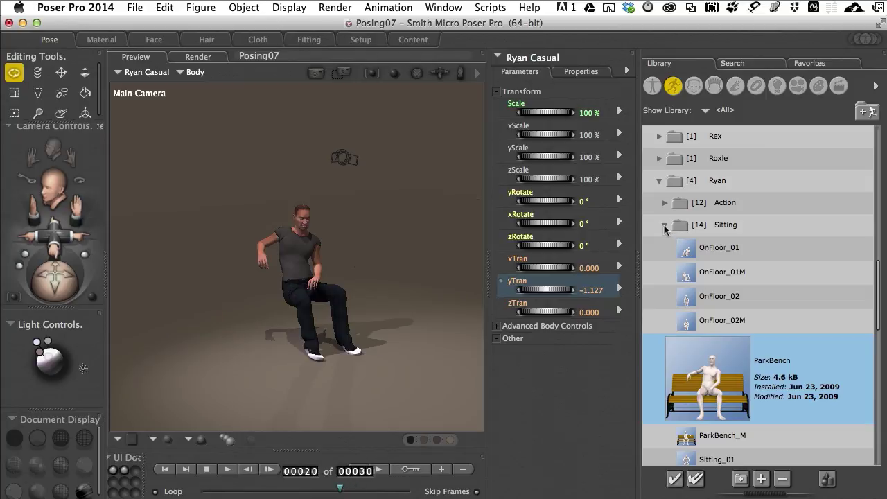
Apply the ArmsCrossed_01 pose from Ryan's Standing folder at frame 20.
{"action": "left_click", "coordinate": [665, 226]}
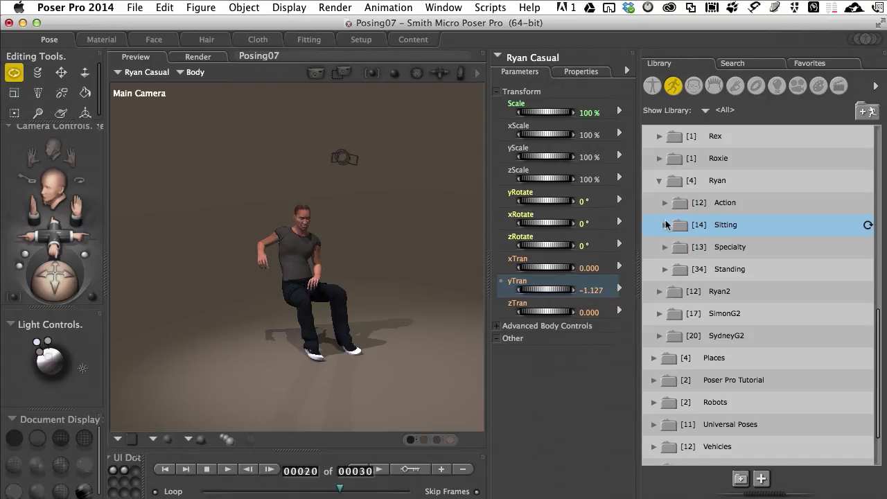
{"action": "left_click", "coordinate": [664, 269]}
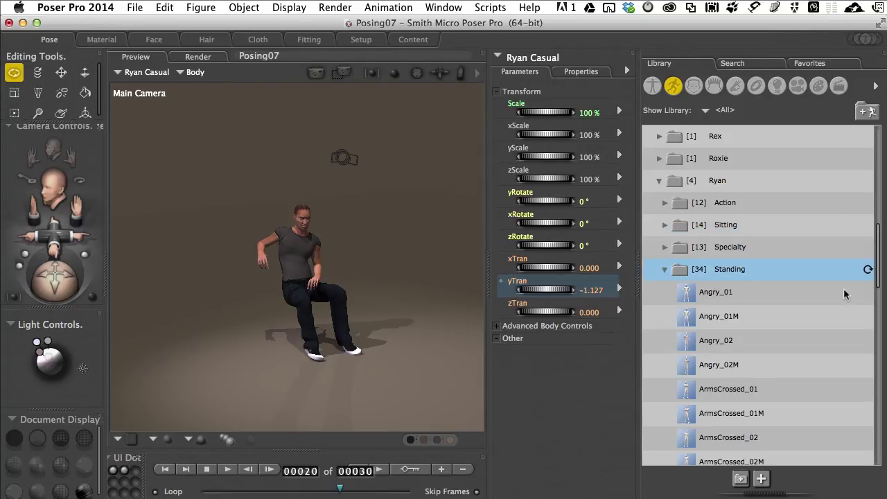
{"action": "left_click", "coordinate": [750, 390]}
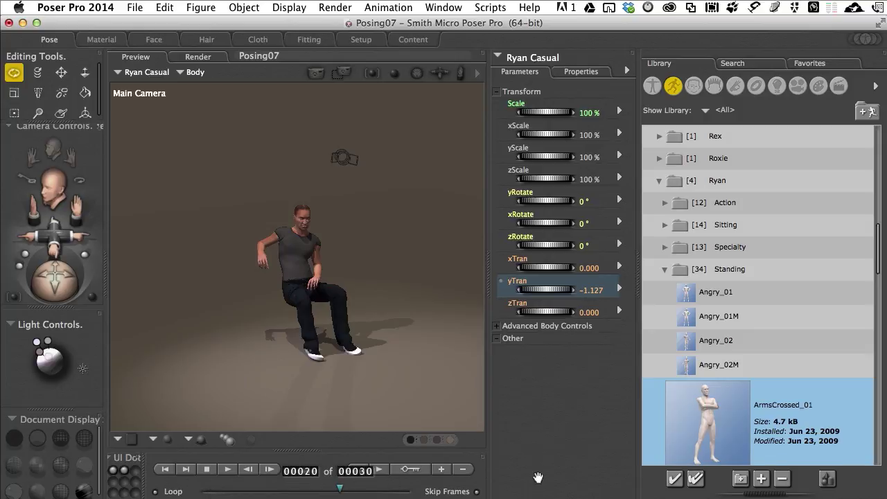
{"action": "left_click", "coordinate": [675, 481]}
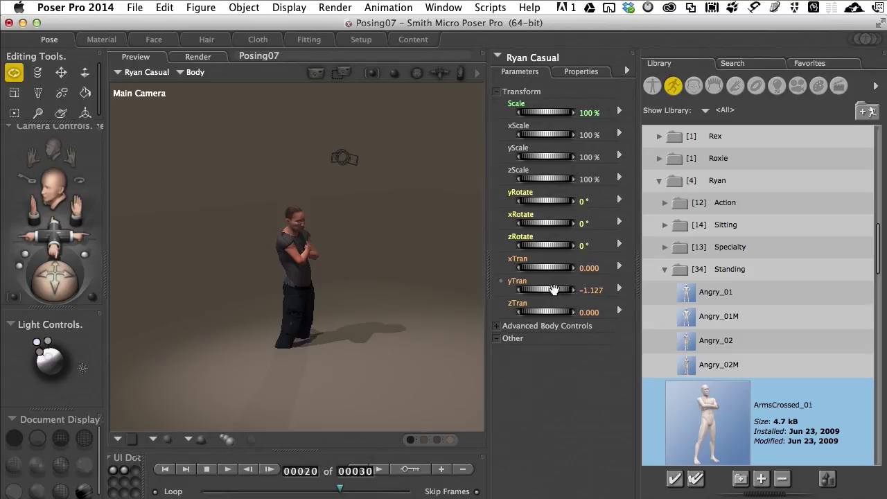
Raise the figure to yTran 0.060, then play the sit-to-stand motion from frame 1.
{"action": "mouse_move", "coordinate": [554, 289]}
{"action": "left_mouse_down"}
{"action": "mouse_move", "coordinate": [568, 285]}
{"action": "mouse_move", "coordinate": [559, 286]}
{"action": "left_mouse_up"}
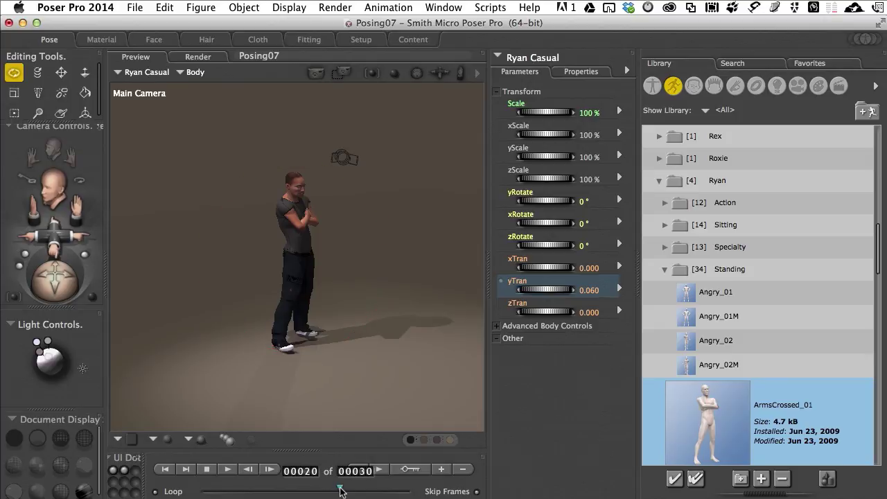
{"action": "left_click_drag", "start_coordinate": [340, 491], "coordinate": [154, 483]}
{"action": "left_click", "coordinate": [228, 469]}
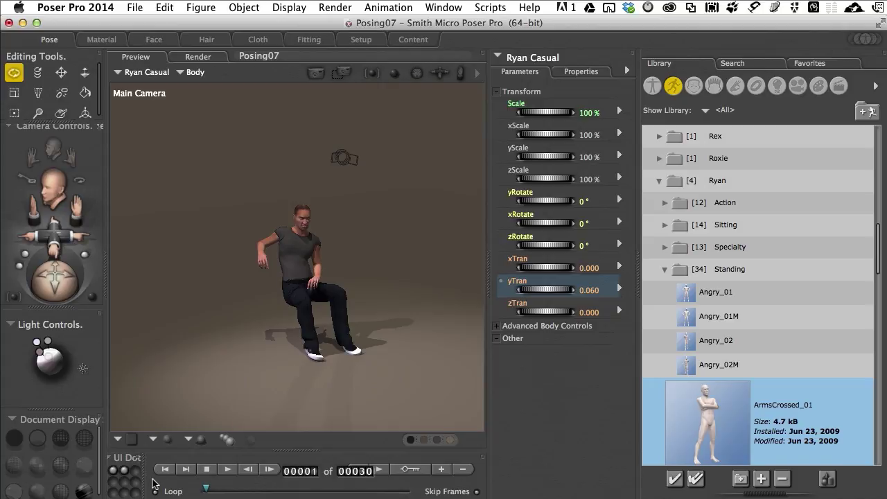
{"action": "left_click_drag", "start_coordinate": [154, 484], "coordinate": [287, 482]}
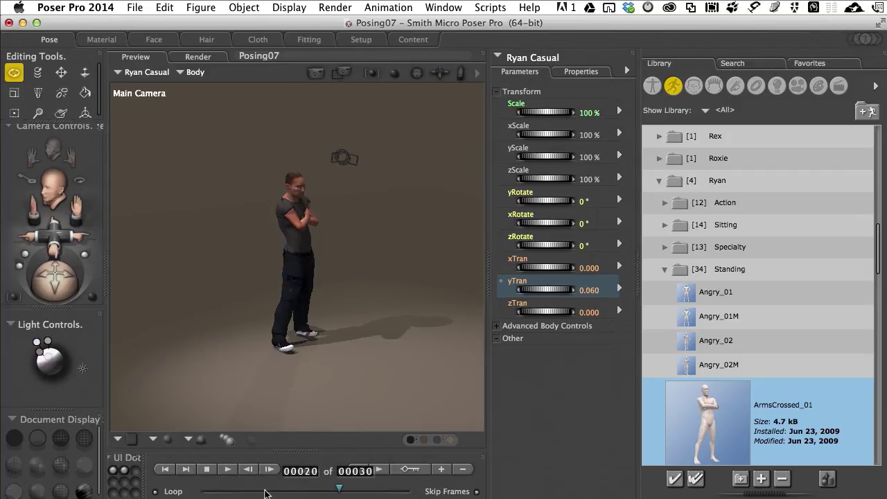
Set the body zTran to 1.376 at frame 20, then go to frame 7.
{"action": "left_click", "coordinate": [545, 310]}
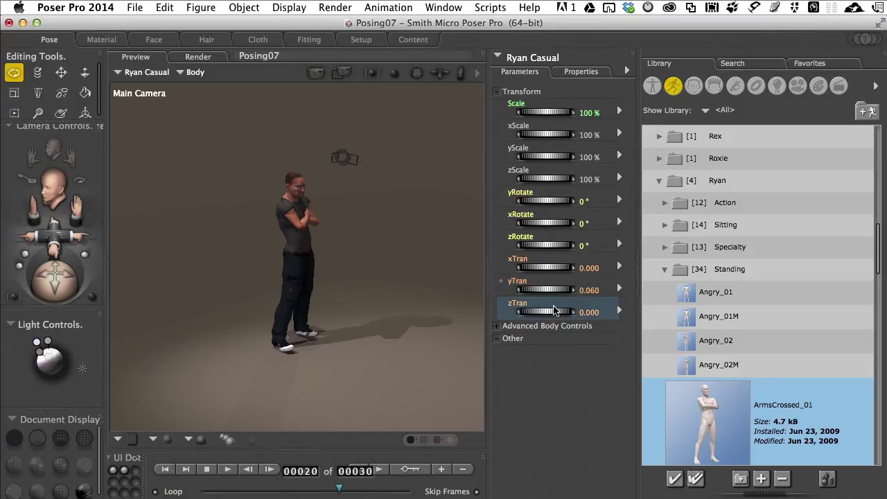
{"action": "left_click_drag", "start_coordinate": [554, 310], "coordinate": [603, 313]}
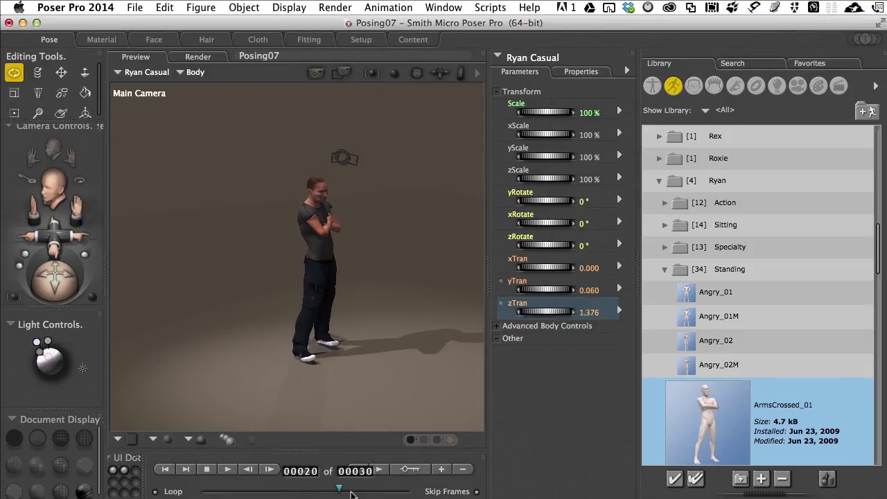
{"action": "left_click_drag", "start_coordinate": [339, 492], "coordinate": [221, 493]}
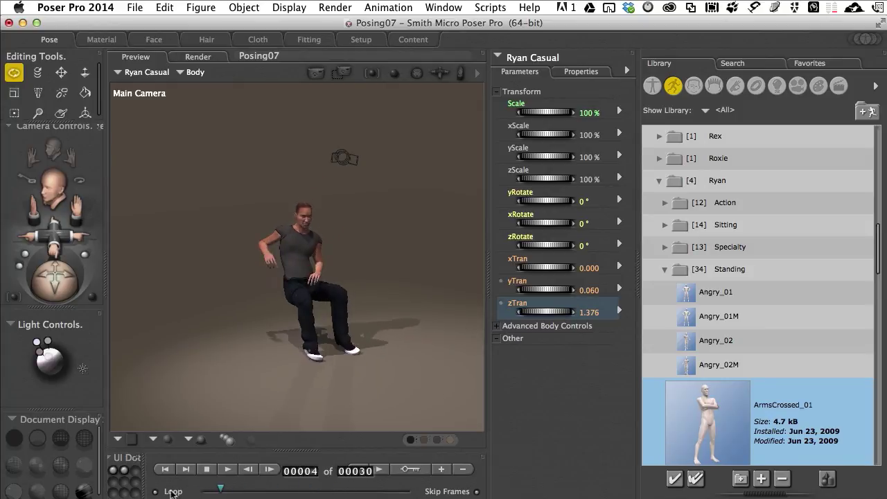
{"action": "left_click", "coordinate": [221, 489]}
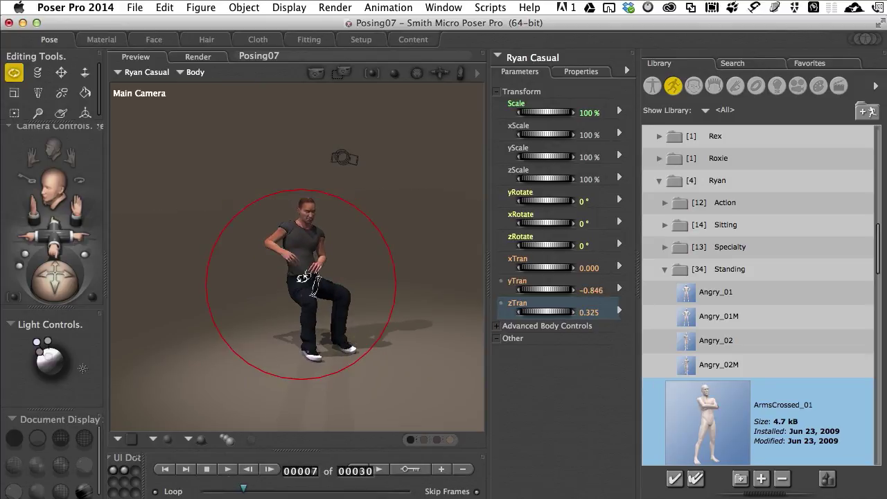
Select Ryan's waist and change its Bend from -19° to 9°.
{"action": "left_click", "coordinate": [302, 278]}
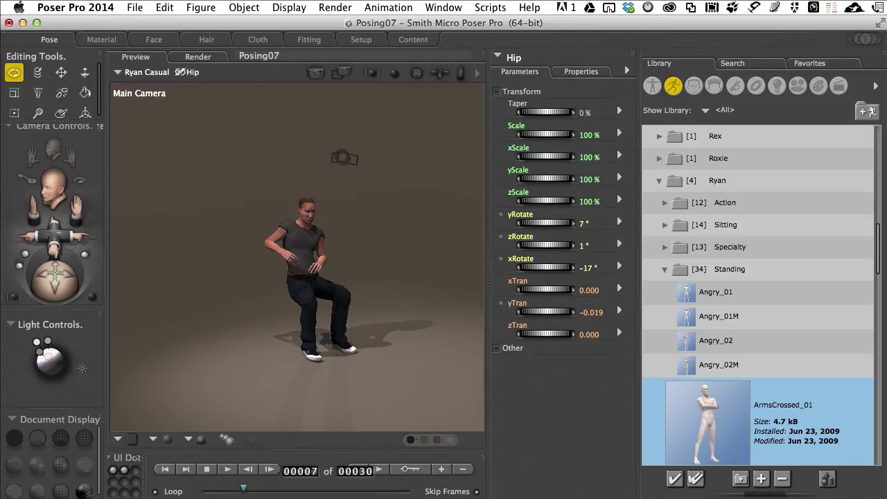
{"action": "left_click", "coordinate": [181, 72]}
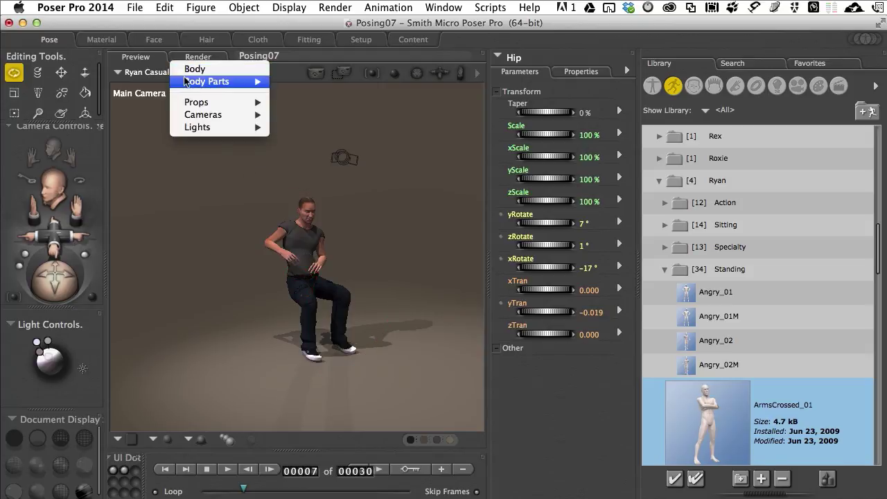
{"action": "mouse_move", "coordinate": [223, 82]}
{"action": "left_click", "coordinate": [290, 94]}
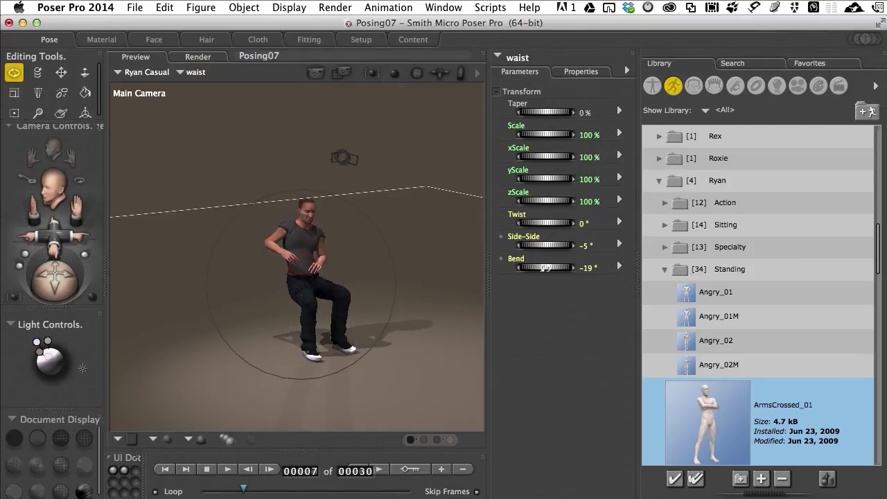
{"action": "left_click_drag", "start_coordinate": [547, 267], "coordinate": [564, 268]}
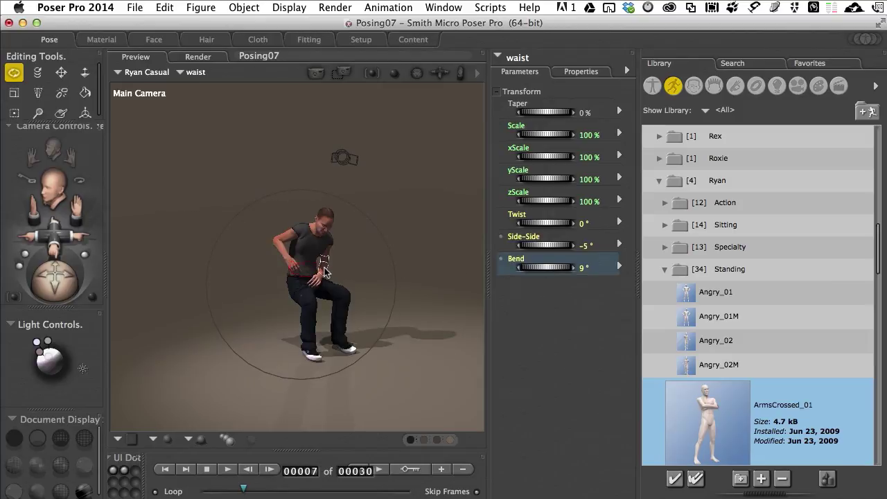
Pose the left forearm to Twist 45°, Side-Side 40°, Bend -68°, then rewind to frame 1.
{"action": "left_click", "coordinate": [327, 261]}
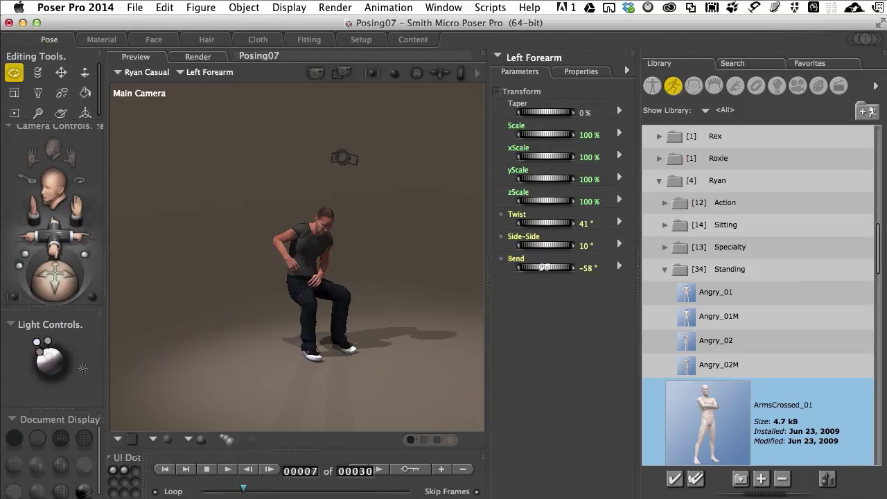
{"action": "mouse_move", "coordinate": [543, 269]}
{"action": "left_mouse_down"}
{"action": "mouse_move", "coordinate": [552, 266]}
{"action": "mouse_move", "coordinate": [542, 268]}
{"action": "left_mouse_up"}
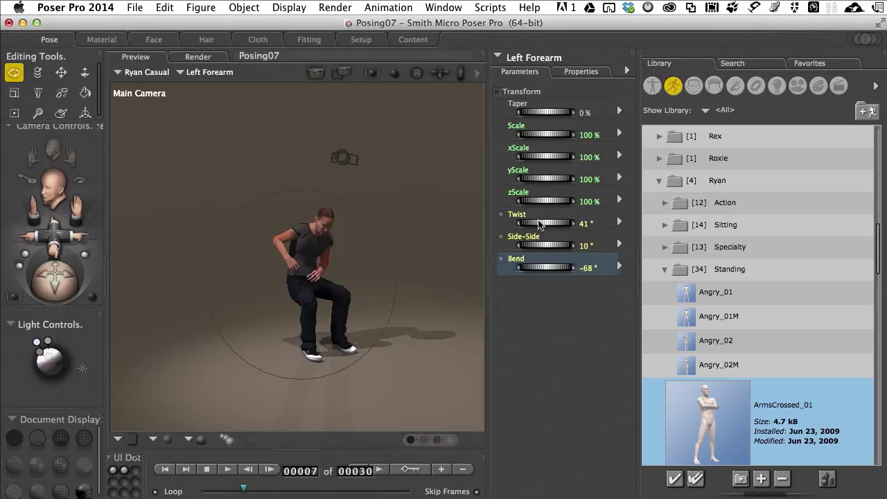
{"action": "left_click_drag", "start_coordinate": [542, 223], "coordinate": [539, 245]}
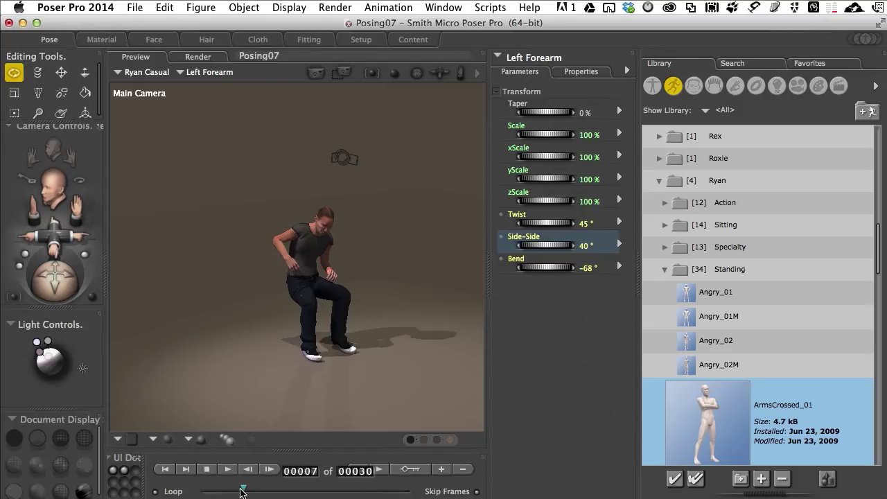
{"action": "left_click_drag", "start_coordinate": [242, 490], "coordinate": [180, 490]}
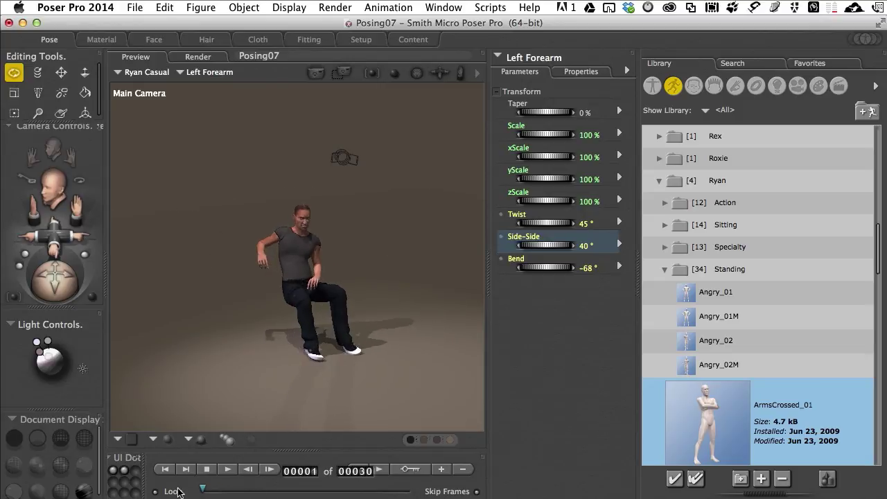
Play the animation from frame 1 to watch Ryan Casual rise from the park bench.
{"action": "left_click", "coordinate": [227, 469]}
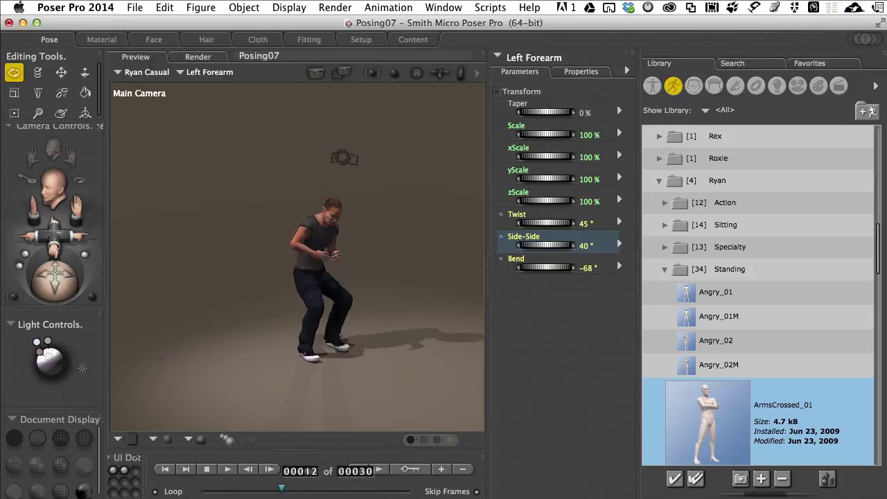